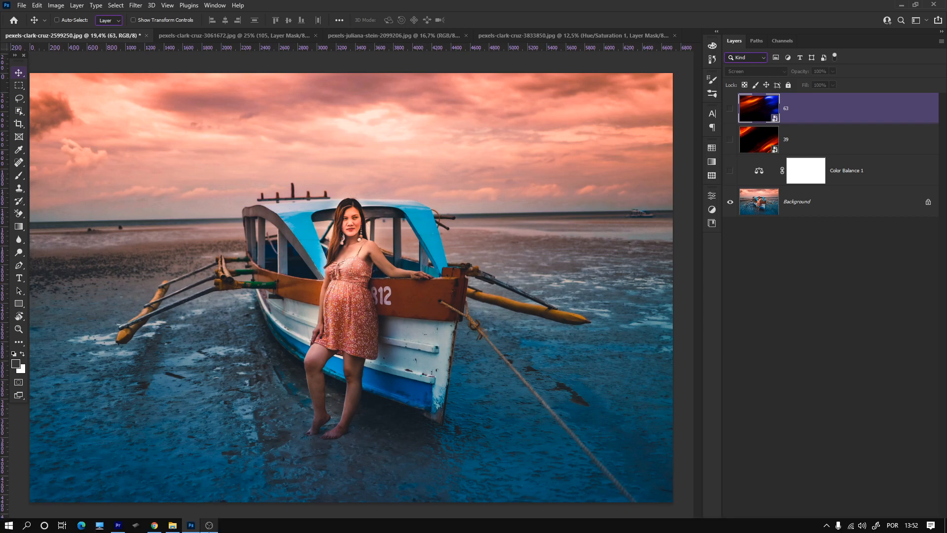
Step: Switch to File Explorer, browse the light overlay images in the DG Photoshop 108 New Overlay Free folder, select 45.jpg, and return to Photoshop
click(174, 526)
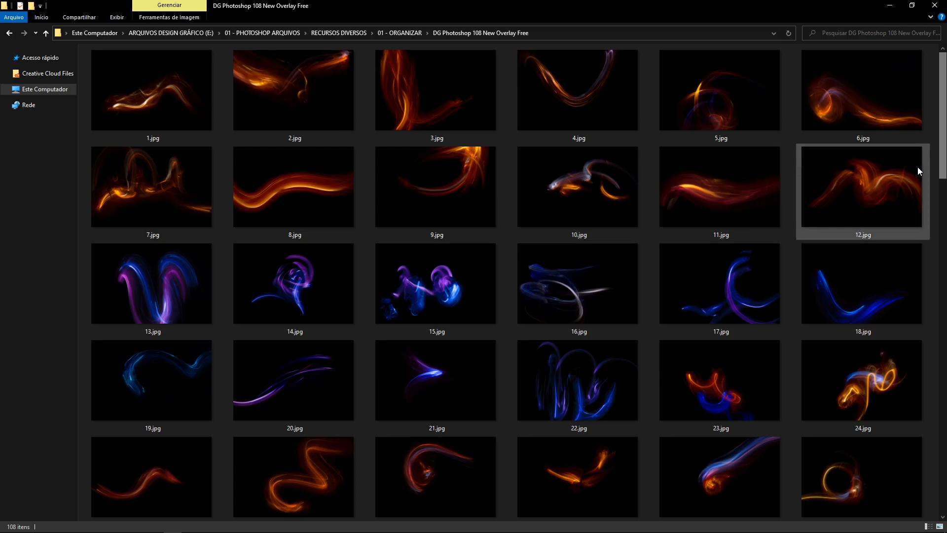
scroll(934, 242, down, 7)
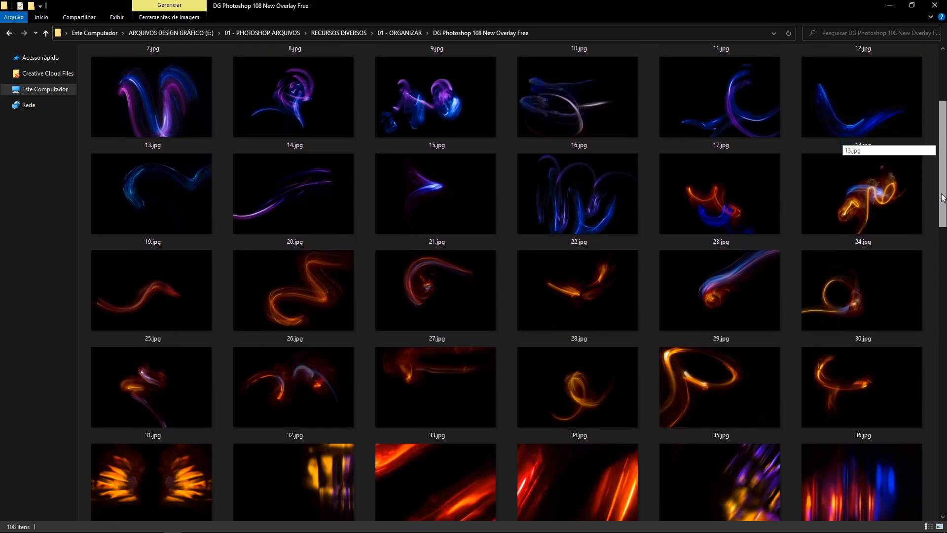
scroll(934, 241, down, 5)
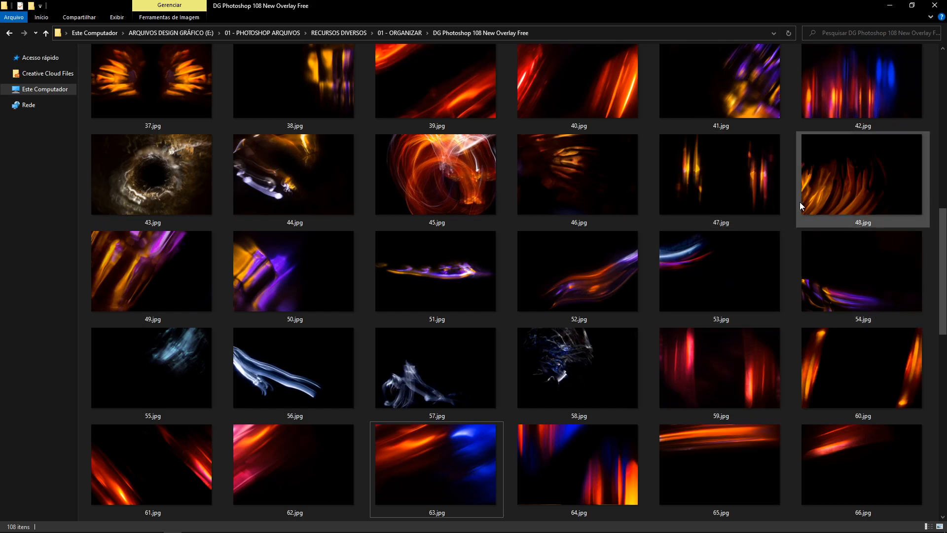
click(476, 212)
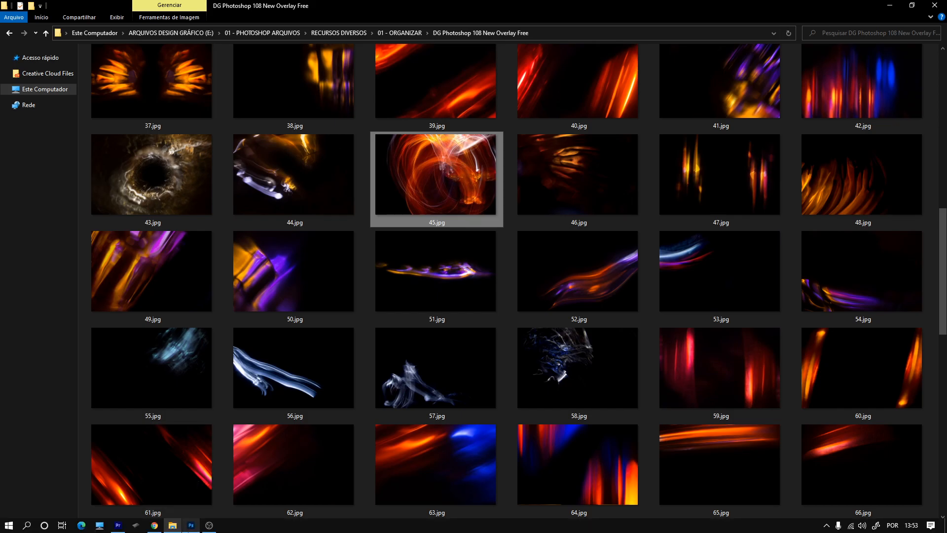
click(191, 526)
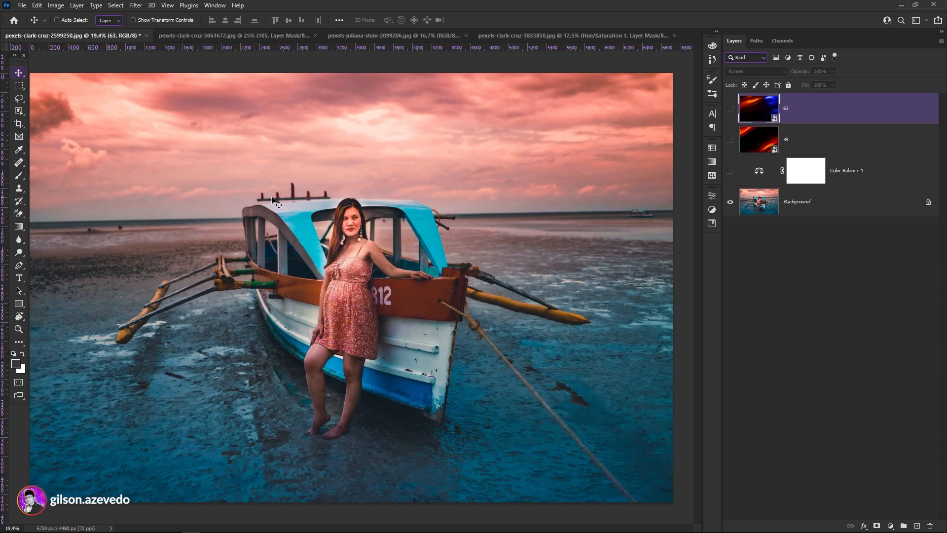
Step: Look through the other three open photo documents, then return to the photo of the woman beside the boat
click(271, 37)
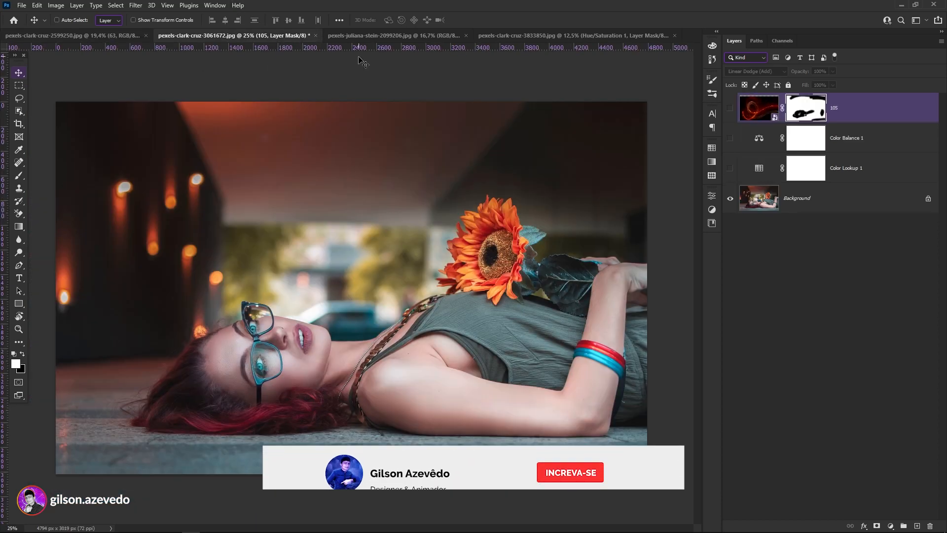
click(376, 39)
click(553, 38)
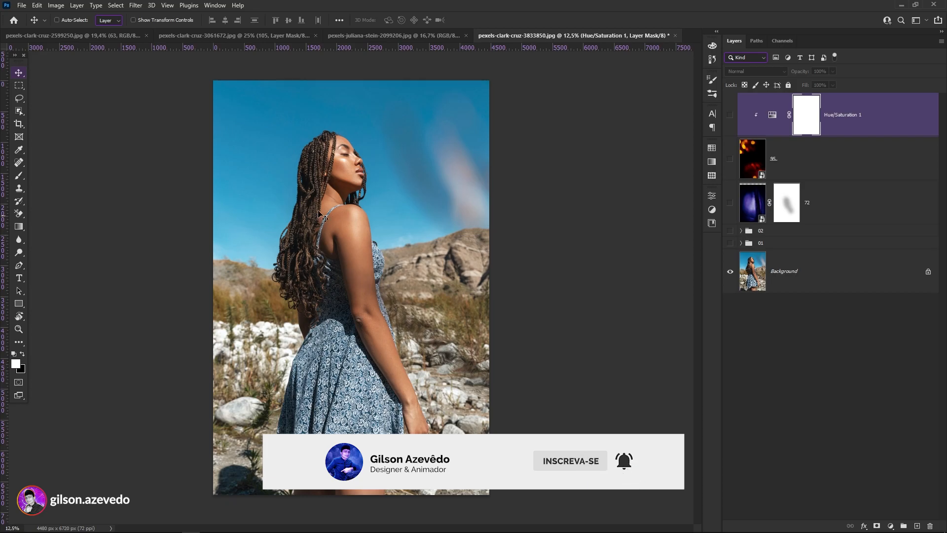
click(96, 35)
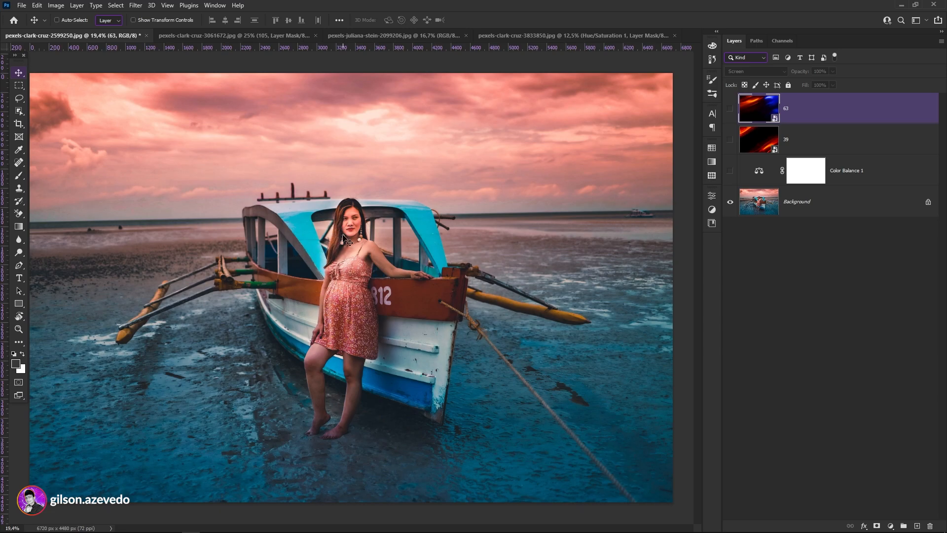
Step: Switch to the browser and look through the free photos on the Pexels home page
mouse_move(246, 532)
click(154, 525)
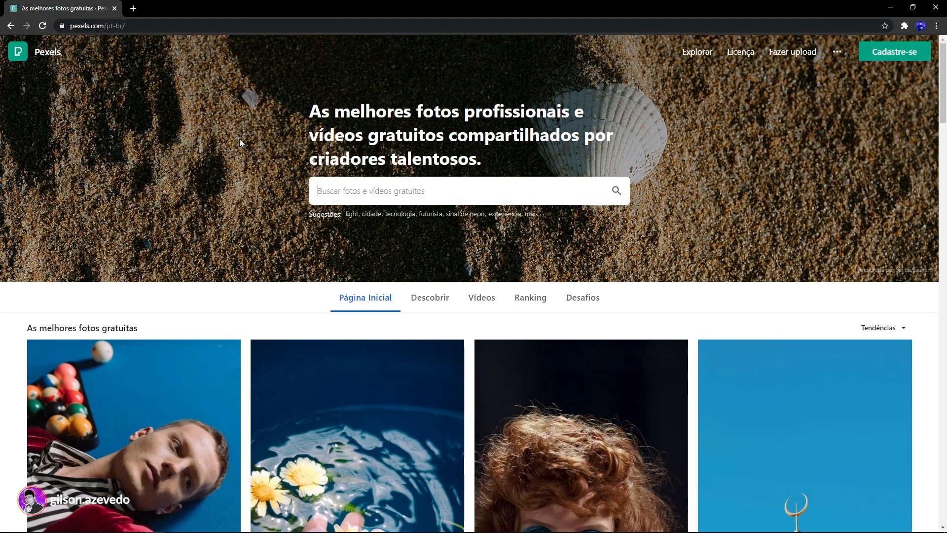
scroll(927, 192, down, 10)
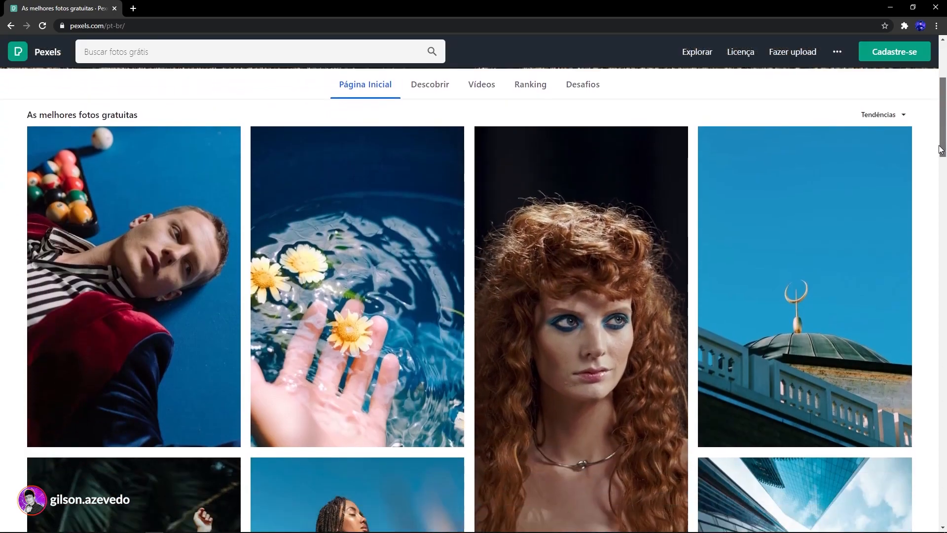
scroll(927, 192, down, 15)
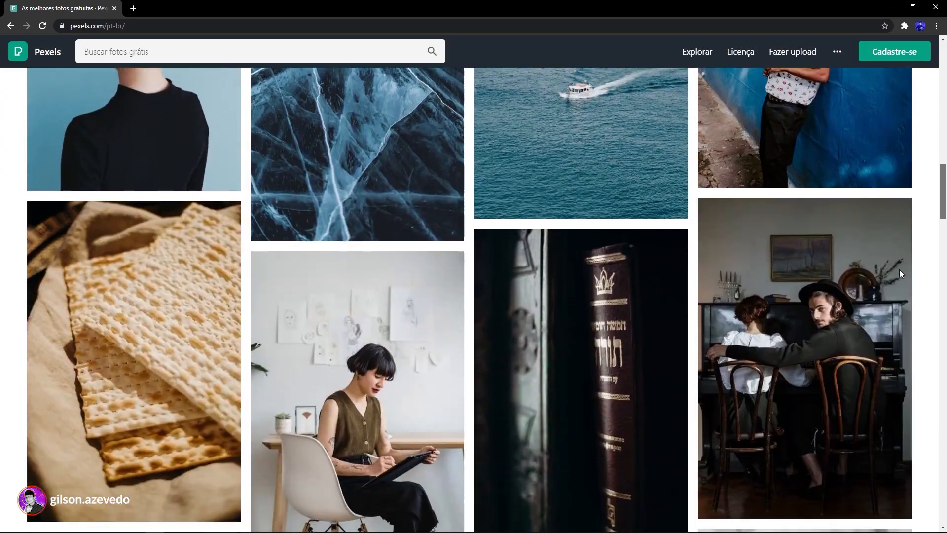
scroll(901, 289, down, 5)
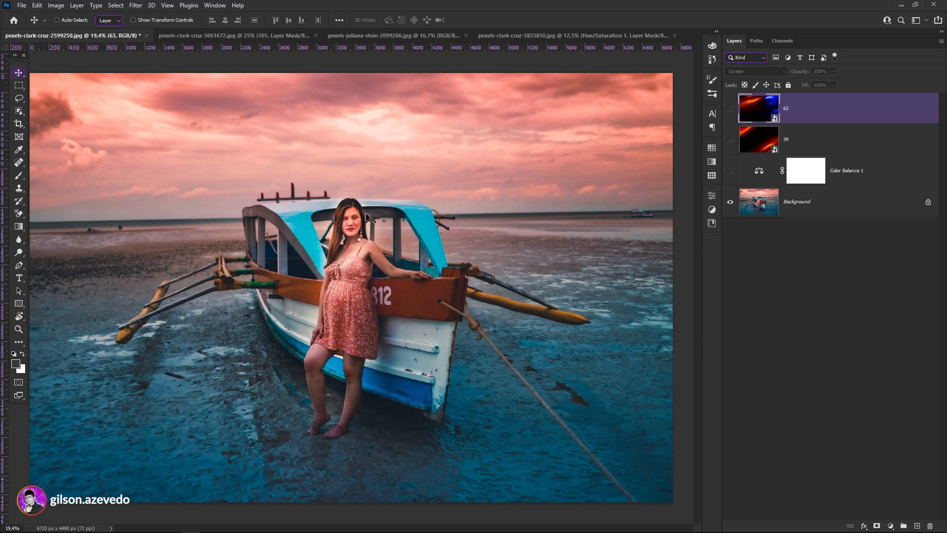
Step: Make the Color Balance 1 adjustment layer above the boat photo visible
click(791, 210)
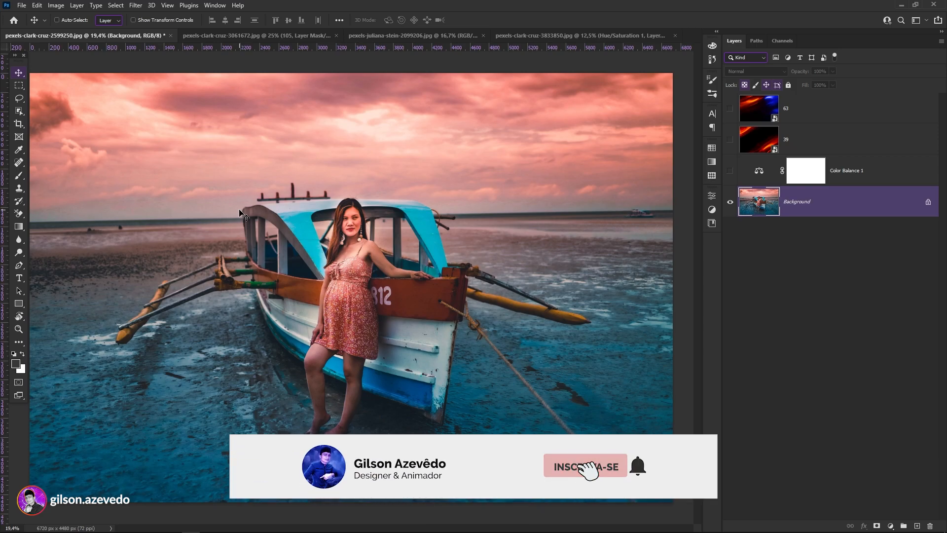
click(807, 148)
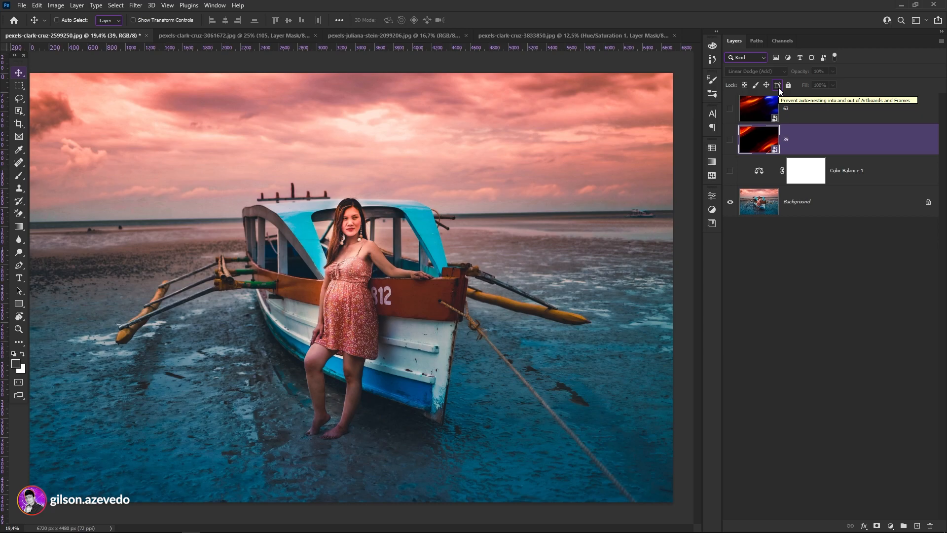
click(848, 178)
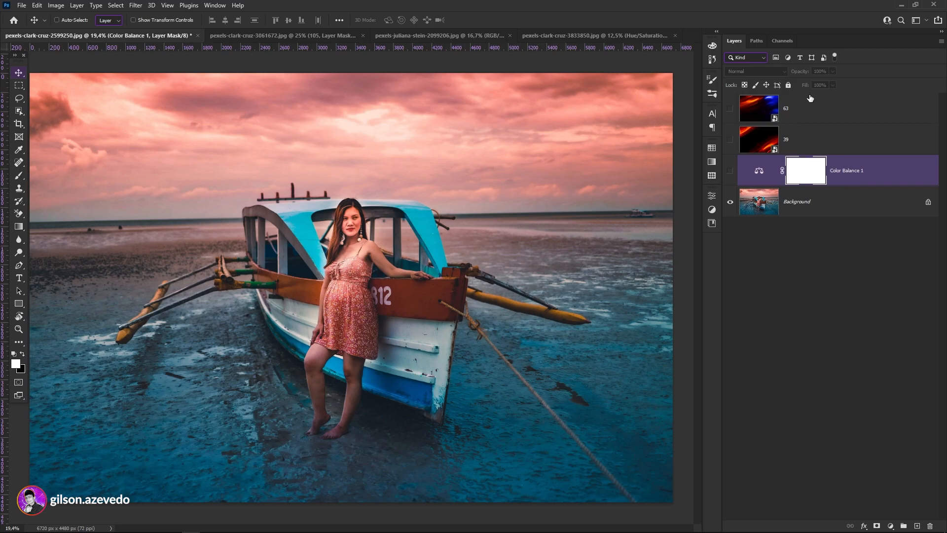
click(731, 171)
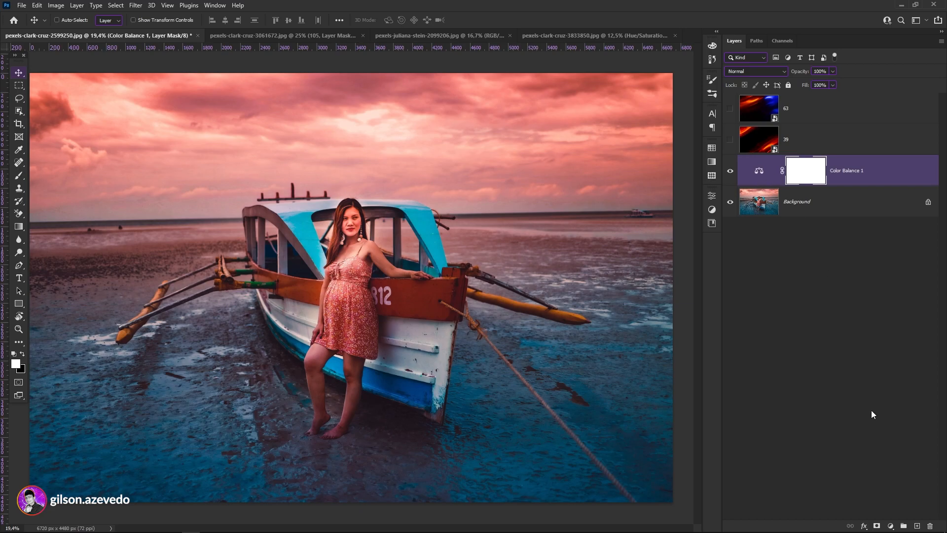
Step: Open the settings of the Color Balance 1 layer and compare the photo with the adjustment off and on
click(890, 525)
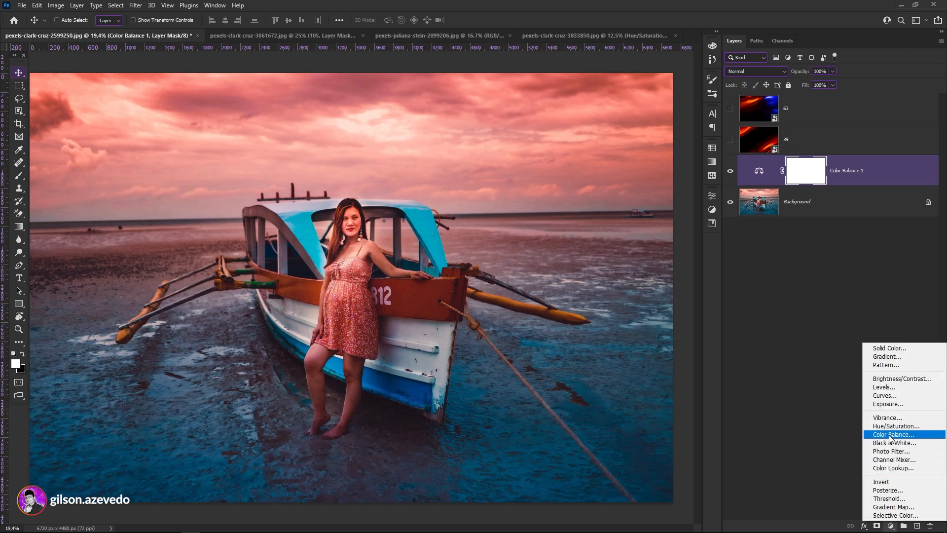
click(760, 173)
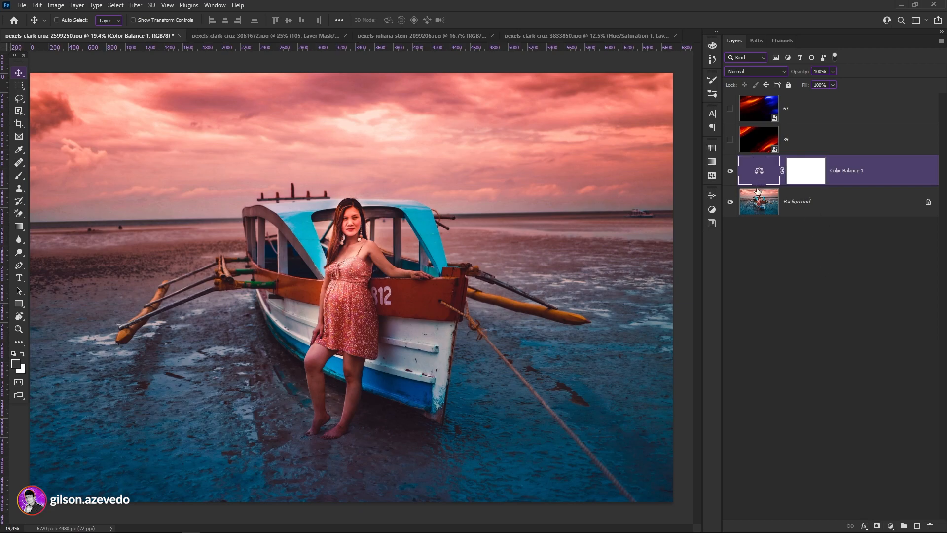
double_click(760, 177)
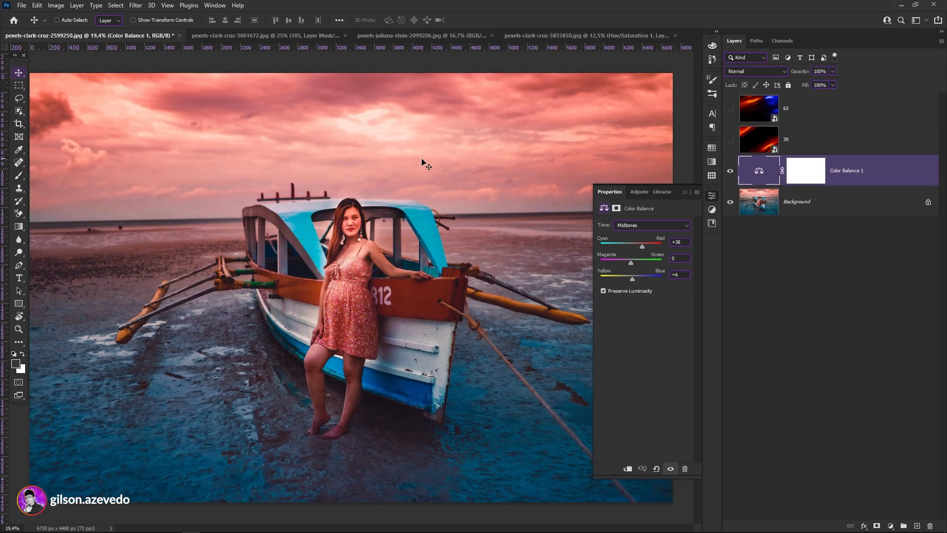
click(730, 171)
click(730, 170)
Step: Select the 39 overlay layer, locate its source image 39.jpg in the File Explorer overlay folder, and return to Photoshop
click(789, 148)
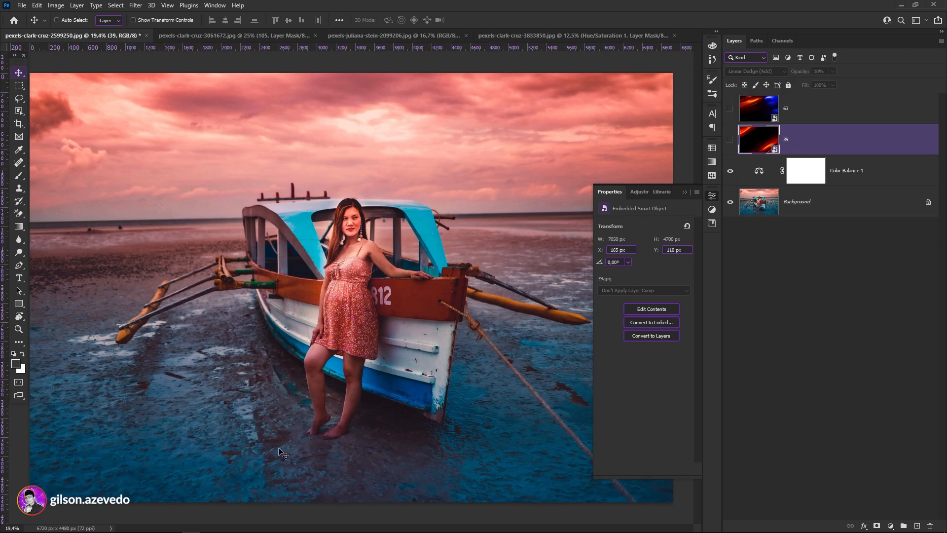
click(191, 526)
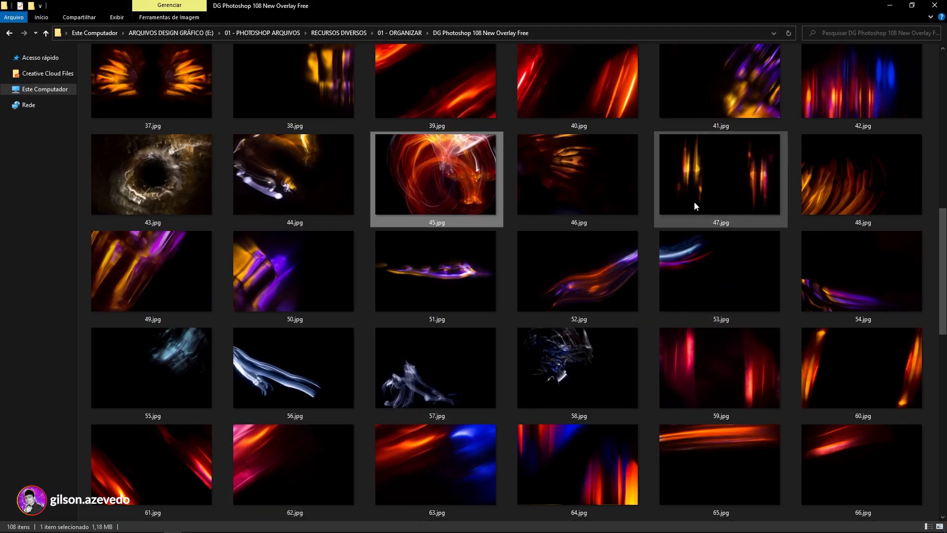
drag(943, 271, 942, 243)
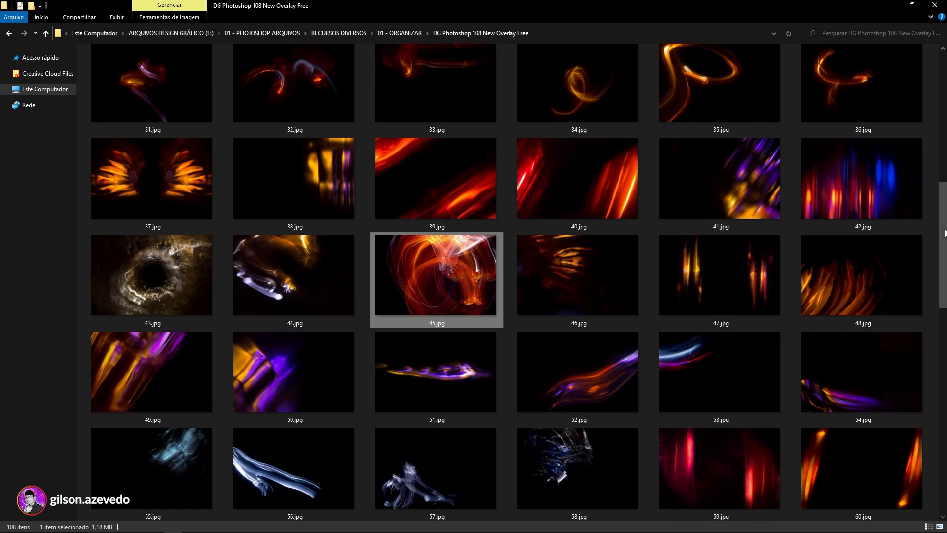
key(Up)
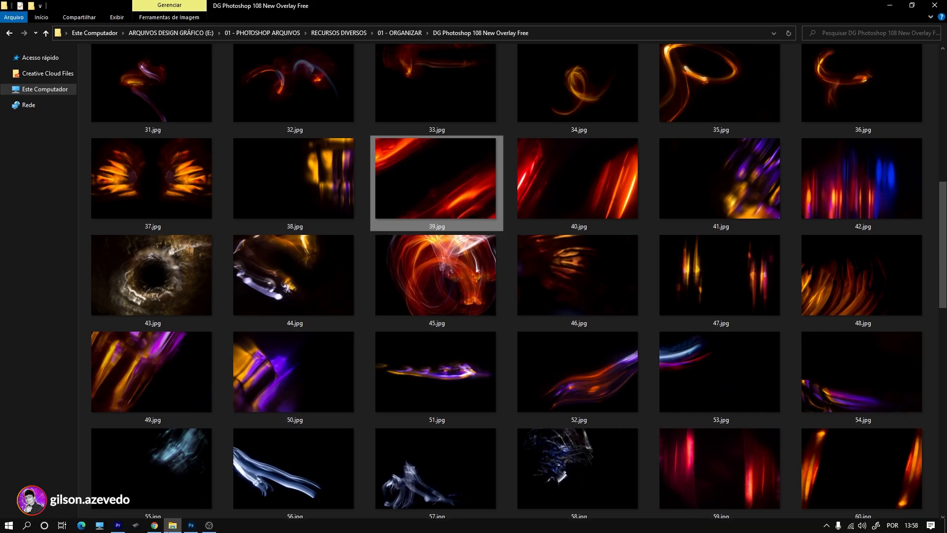
click(192, 525)
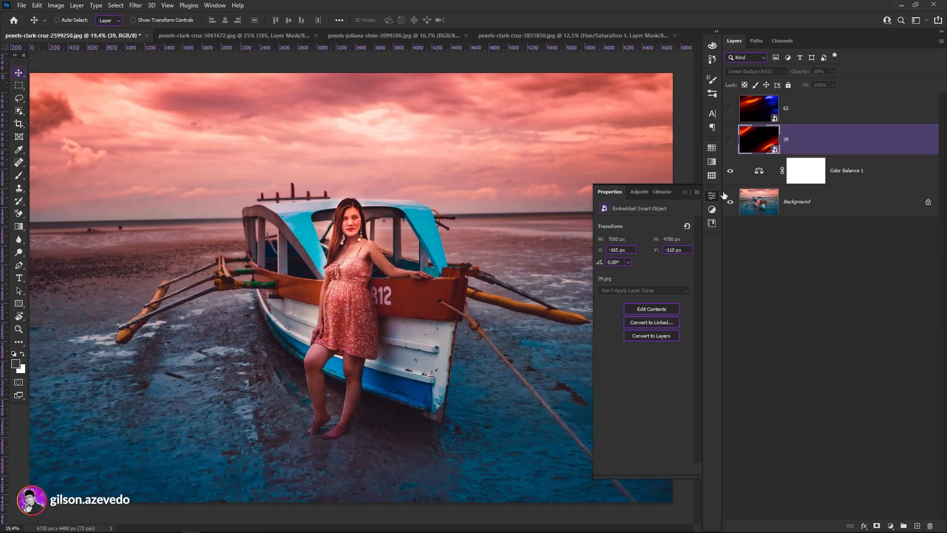
Step: Collapse the layer properties, show the 39 overlay layer, and set its blend mode to Normal at 100% opacity
click(685, 192)
click(731, 140)
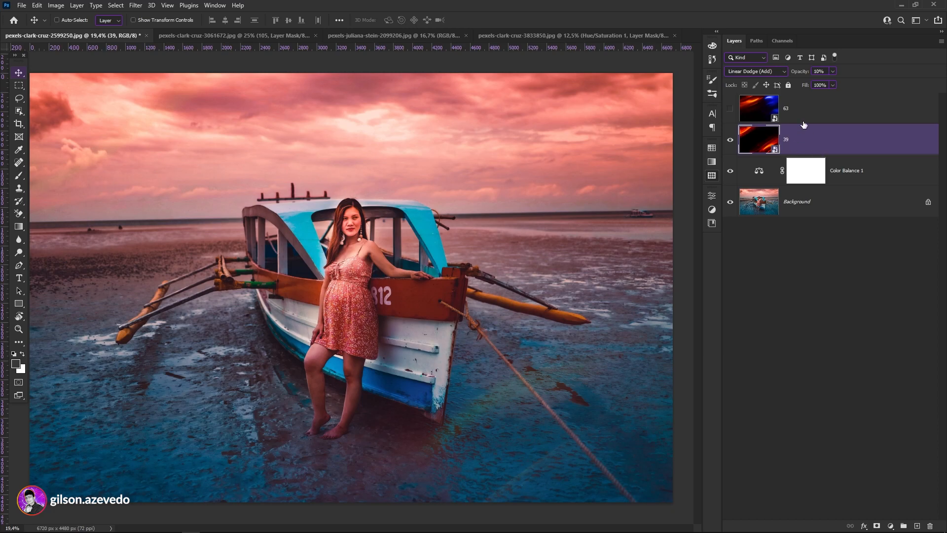
click(763, 74)
click(743, 72)
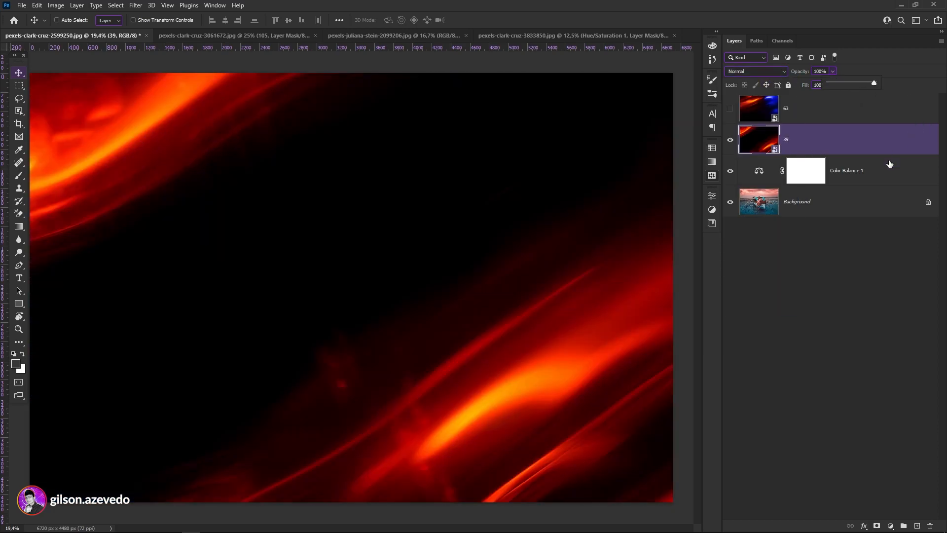
click(780, 238)
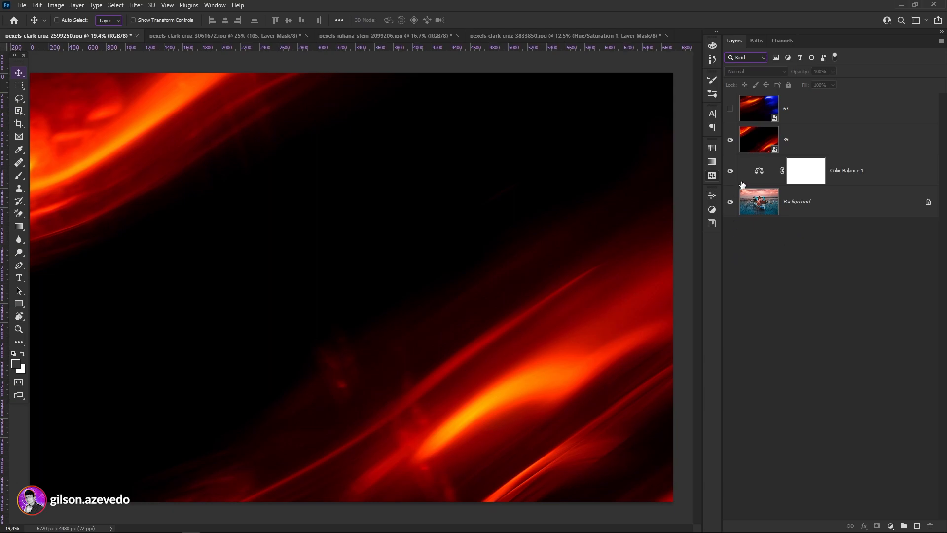
click(757, 142)
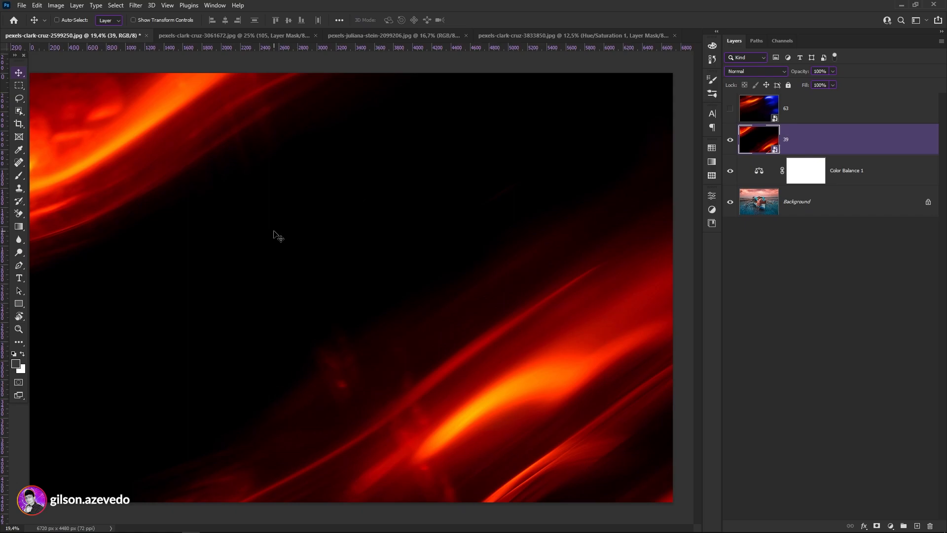
Step: Set the blend mode of the 39 overlay layer to Linear Dodge (Add)
click(752, 72)
click(834, 137)
click(757, 70)
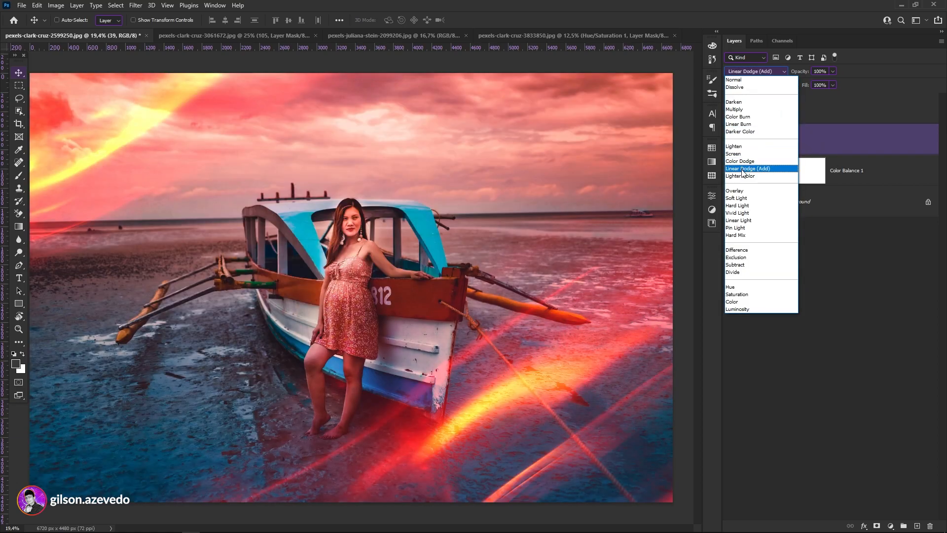
click(743, 169)
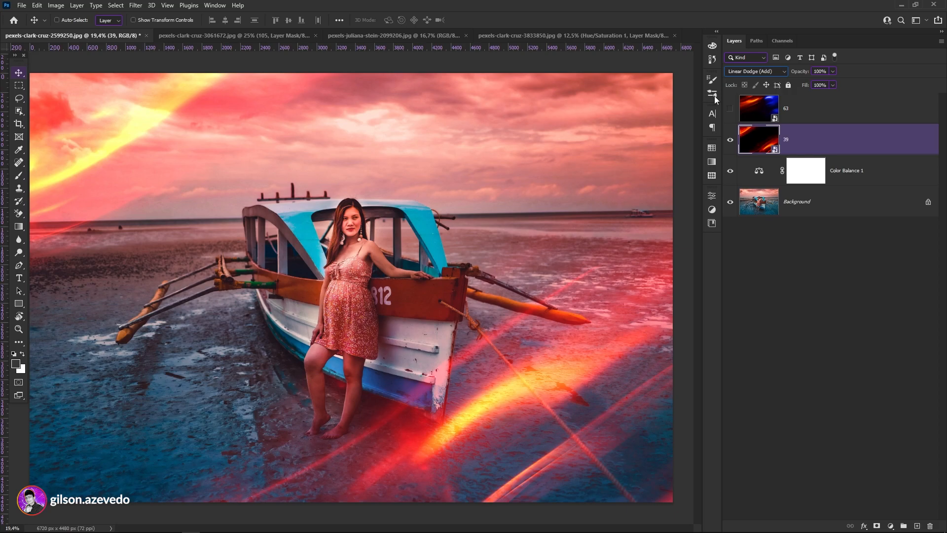
Step: Set the opacity of the 39 overlay layer to 10%
click(814, 107)
click(801, 138)
click(832, 72)
click(833, 85)
text(10)
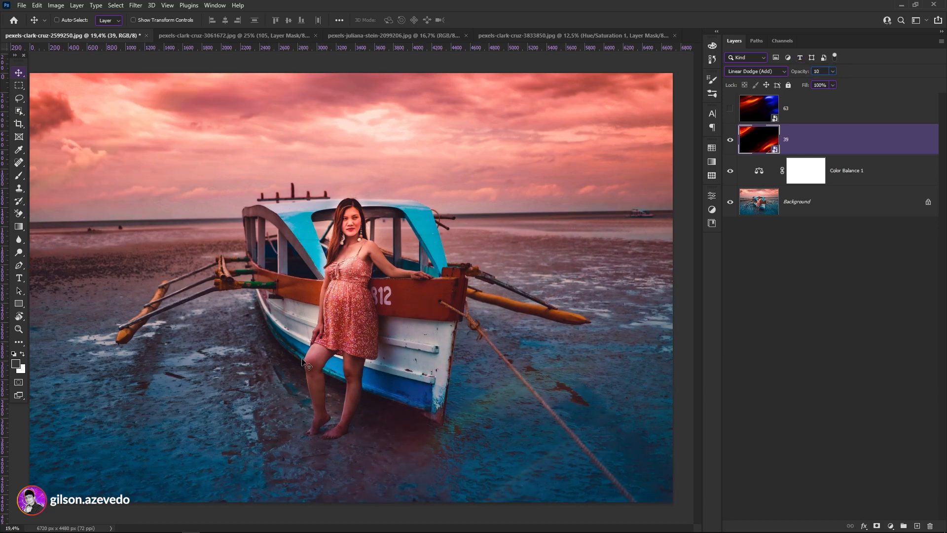
Step: Show the 63 overlay layer and set its blend mode to Screen
click(828, 181)
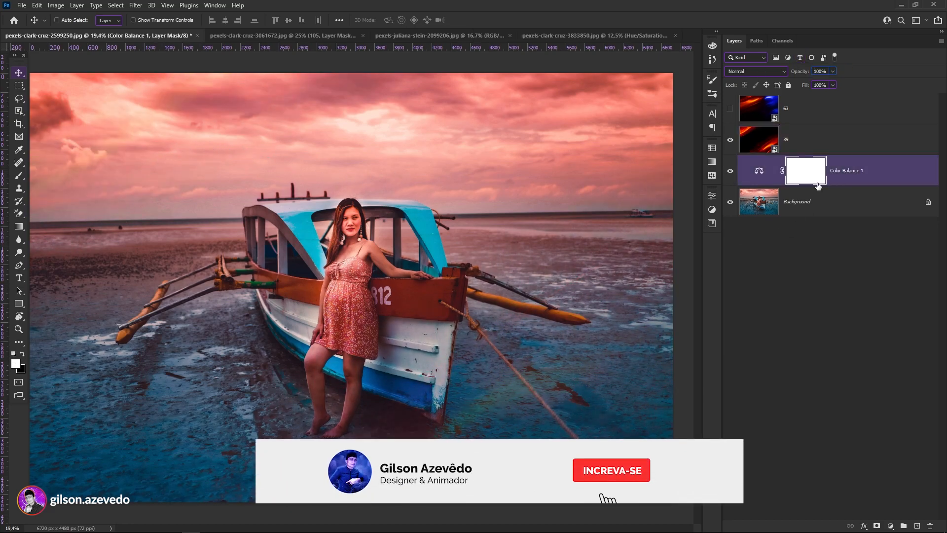
click(800, 142)
click(801, 112)
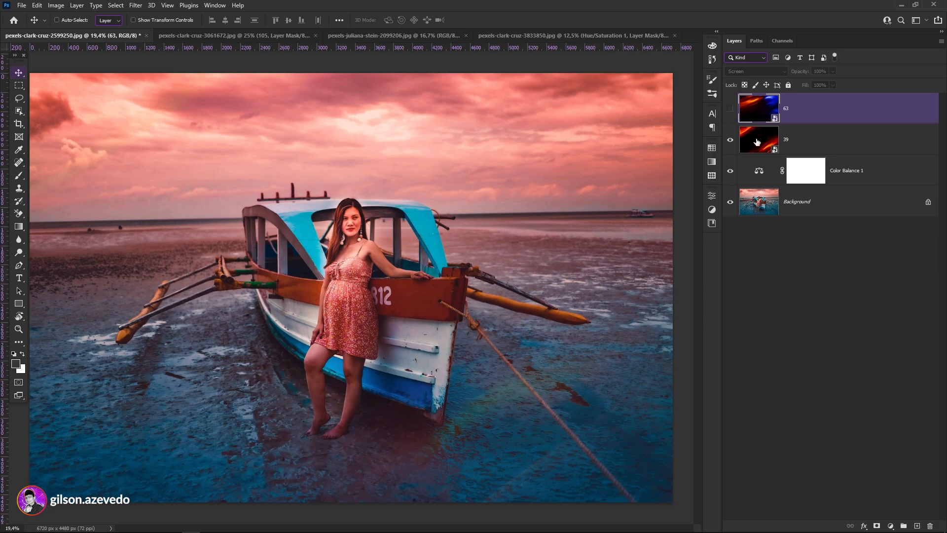
click(730, 109)
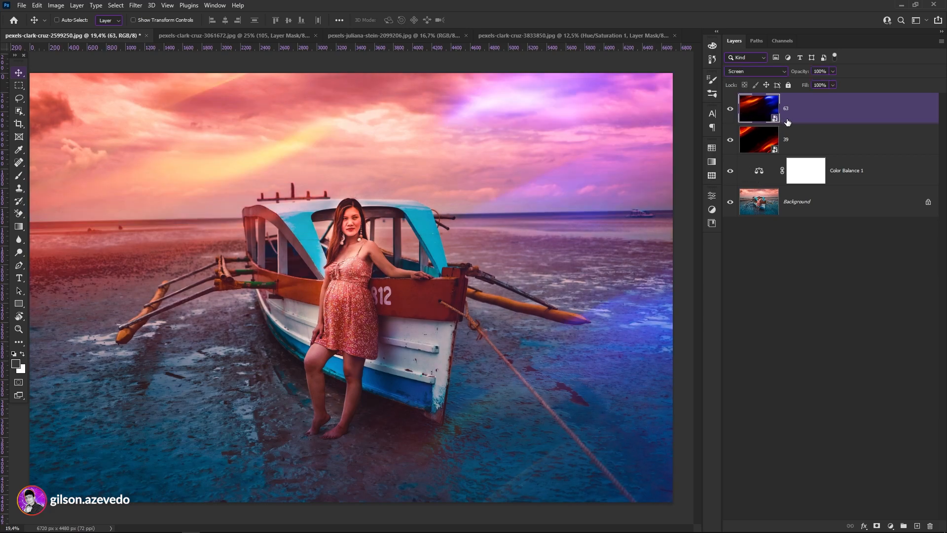
click(766, 71)
click(755, 157)
click(785, 255)
Step: Group the 63, 39 and Color Balance 1 layers, and hide and show the group to compare the edit with the original
click(807, 117)
shift+click(855, 181)
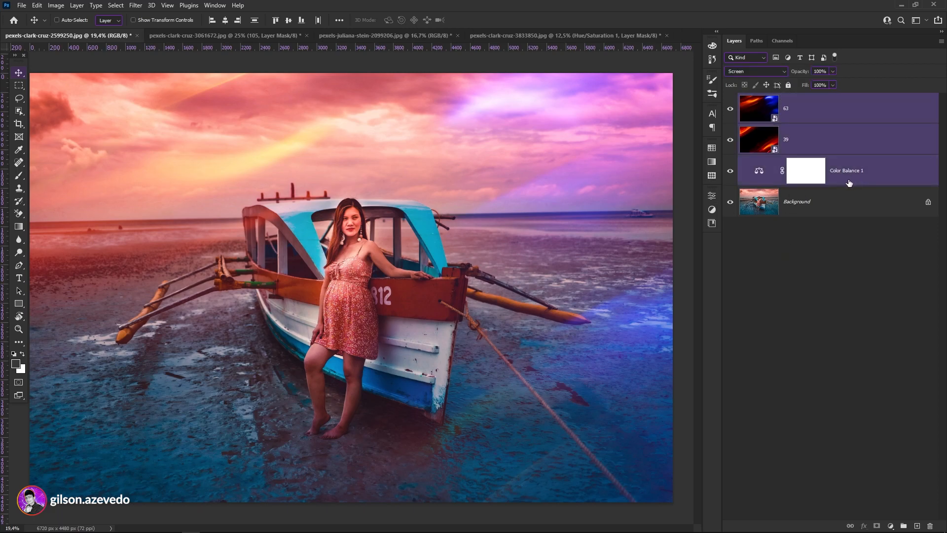
key(ctrl+g)
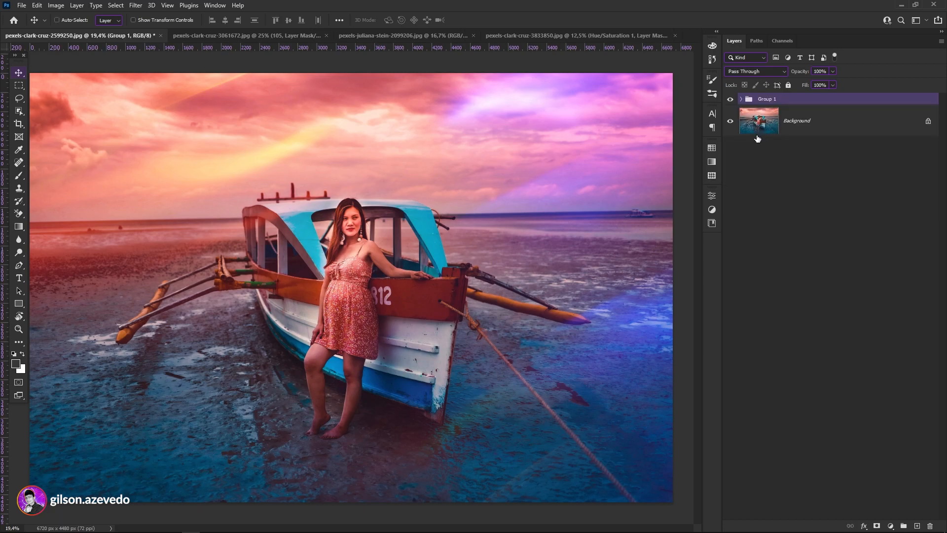
click(731, 100)
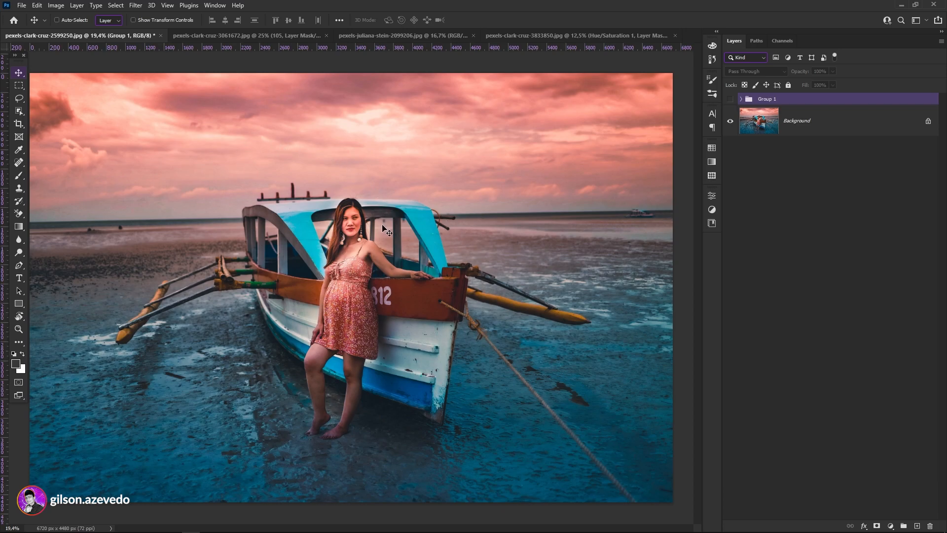
click(730, 102)
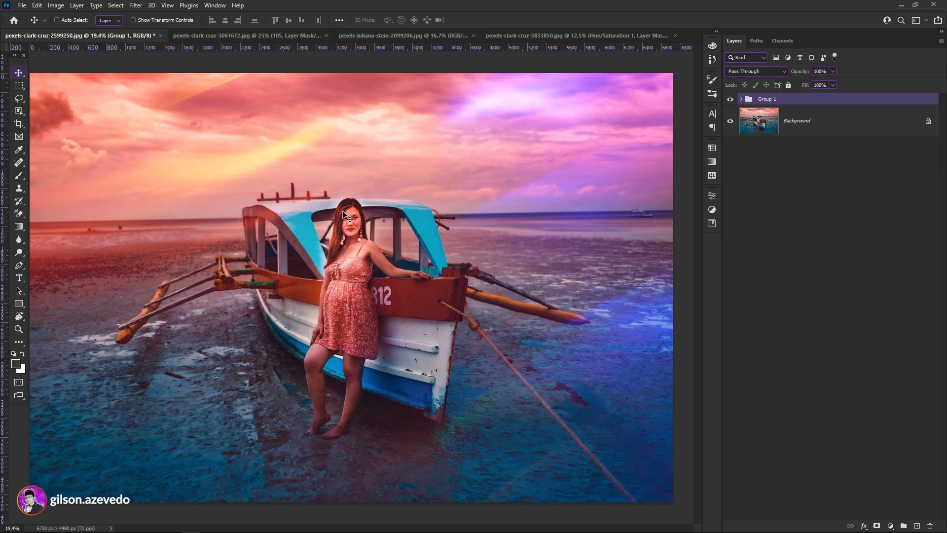
Step: Switch to the document with the woman lying beside a sunflower and show its Color Lookup 1 layer
click(255, 36)
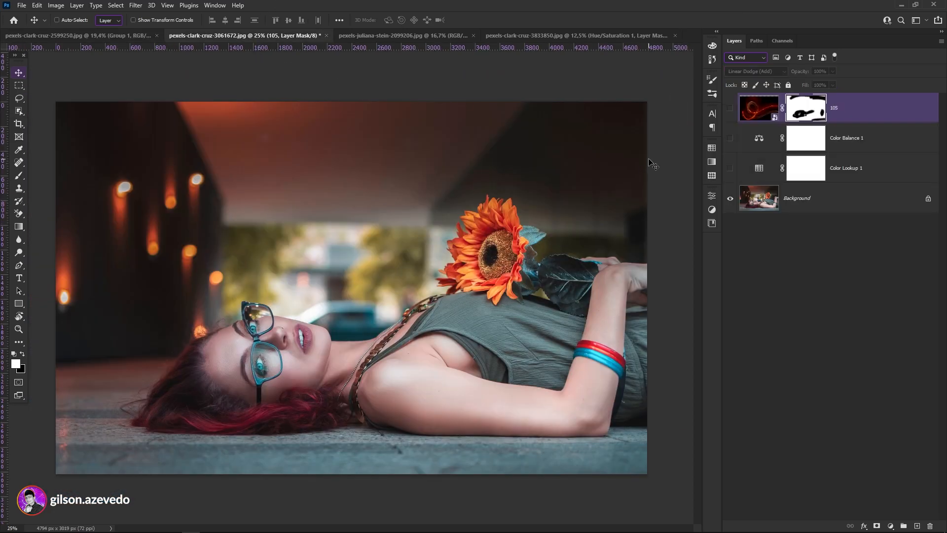
click(804, 213)
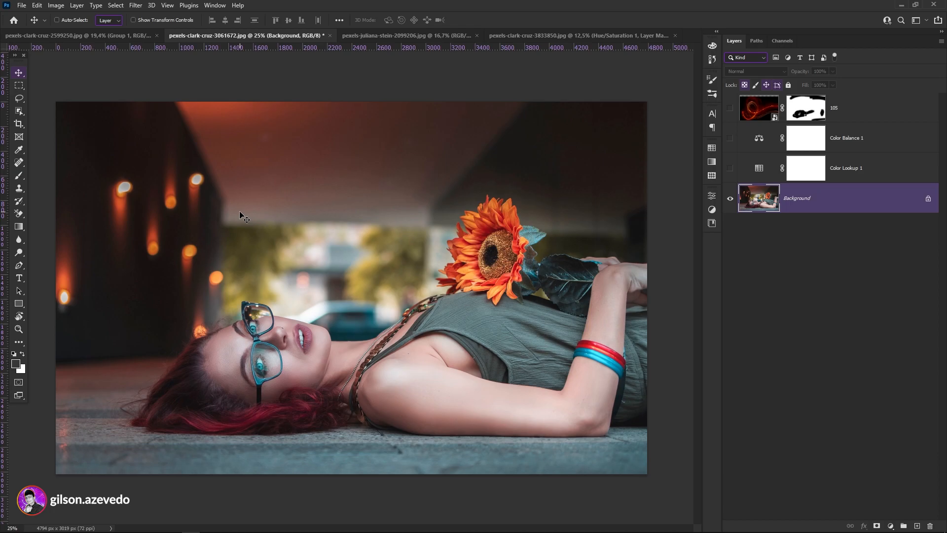
click(820, 176)
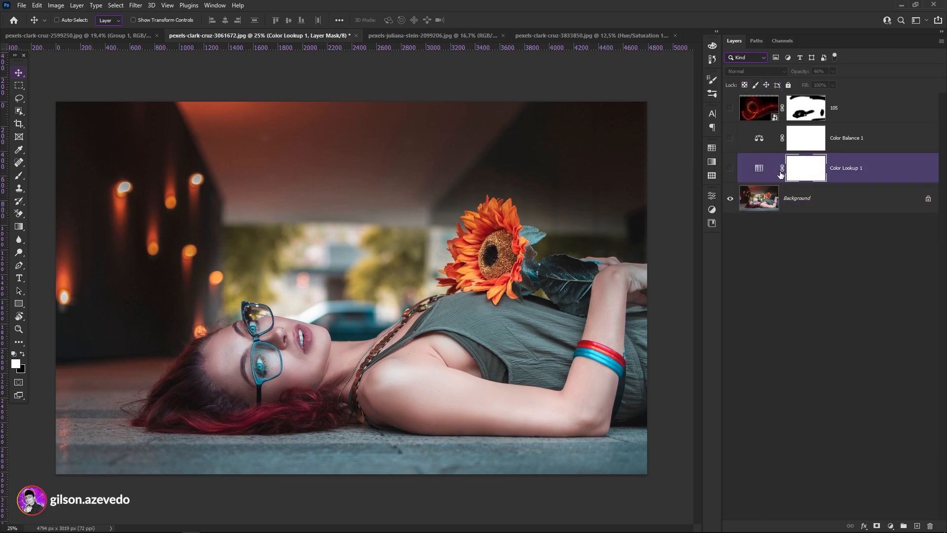
click(730, 169)
click(759, 172)
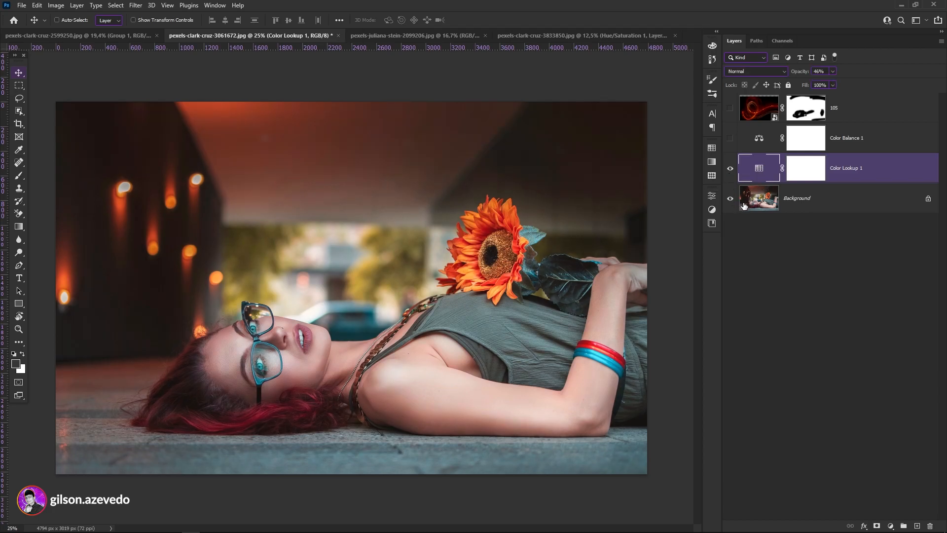
Step: Check which 3D LUT the Color Lookup 1 adjustment uses, and collapse its properties
double_click(759, 168)
click(686, 226)
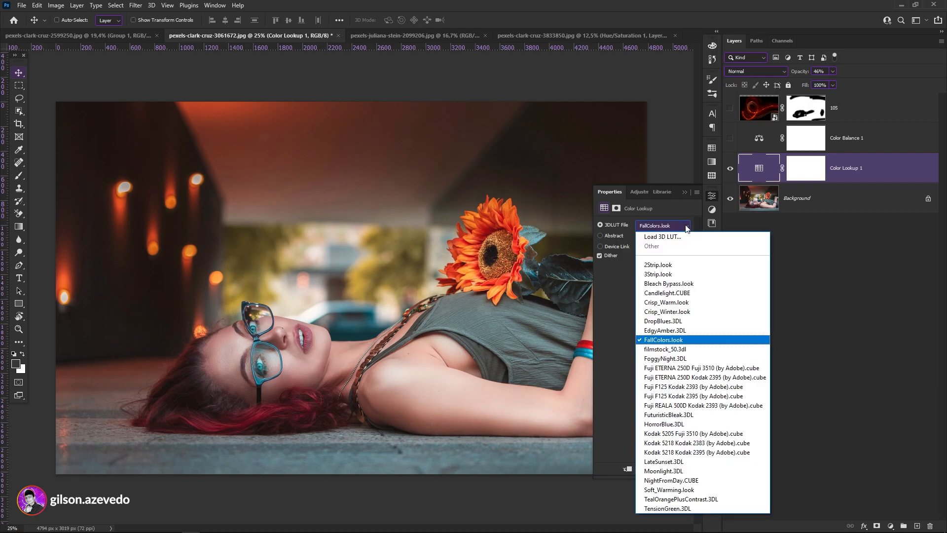
click(685, 194)
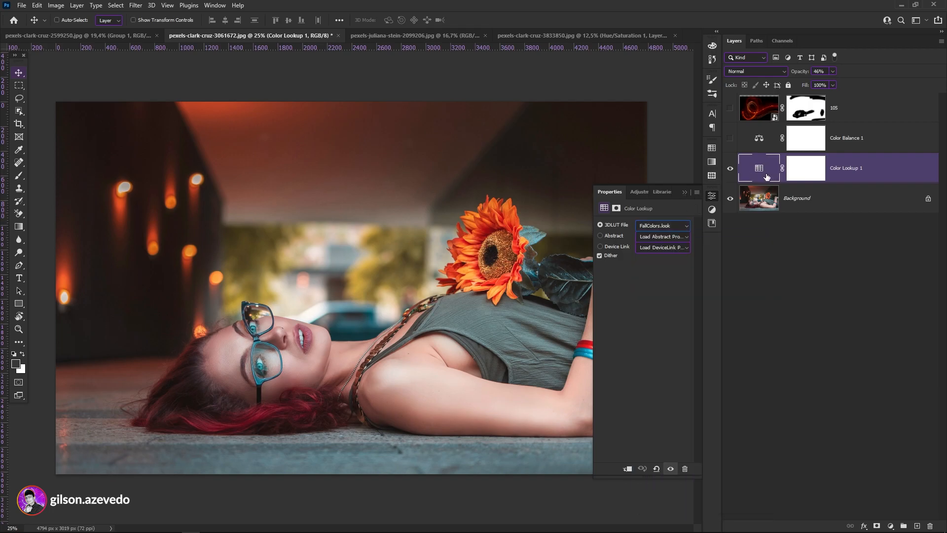
click(686, 192)
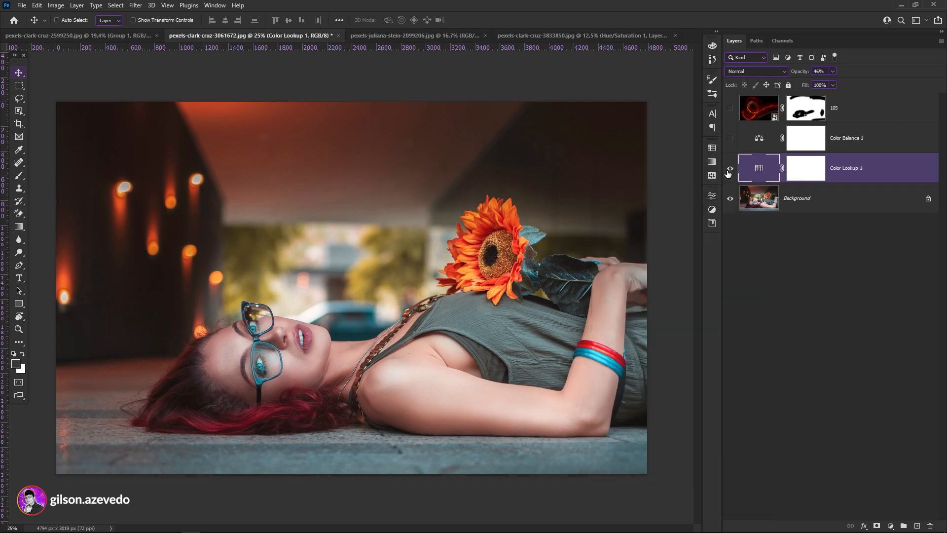
Step: Set the opacity of the Color Lookup 1 layer to 46%
drag(832, 71, 854, 192)
click(828, 74)
text(46)
Step: Open the contents of the 105 smart object to view the original light overlay, and close it again
click(847, 141)
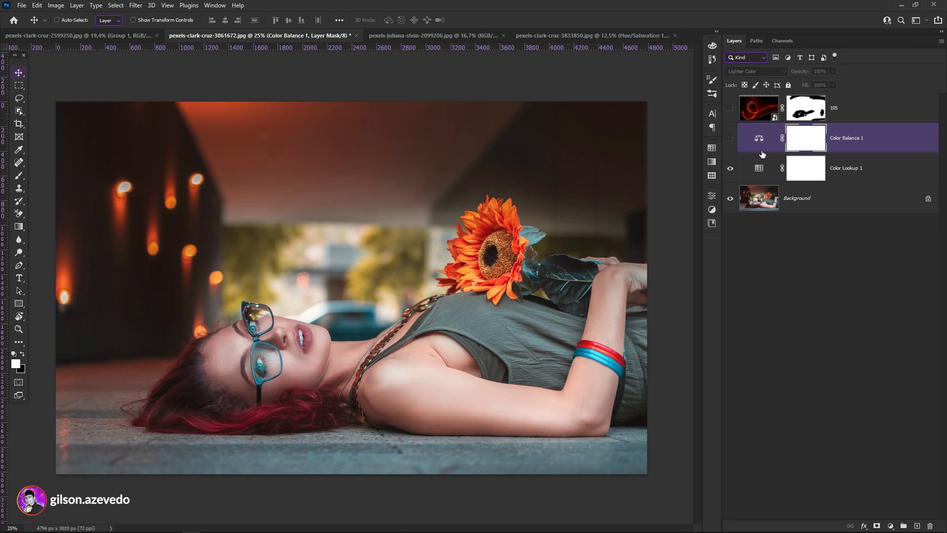
click(768, 109)
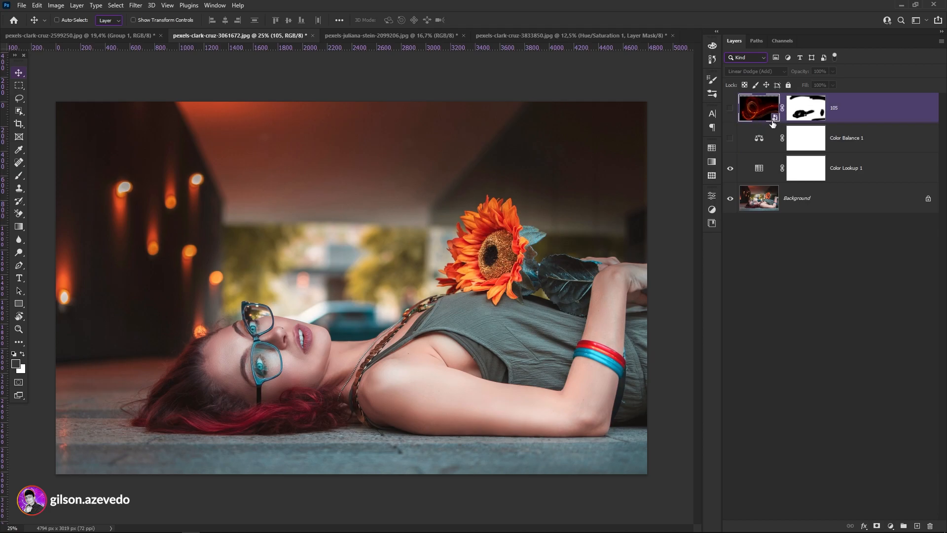
double_click(773, 118)
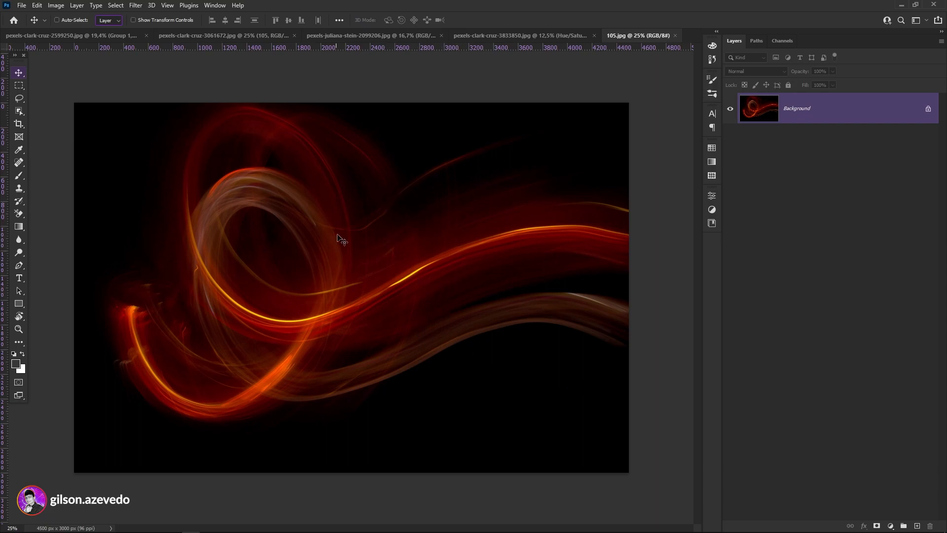
click(675, 36)
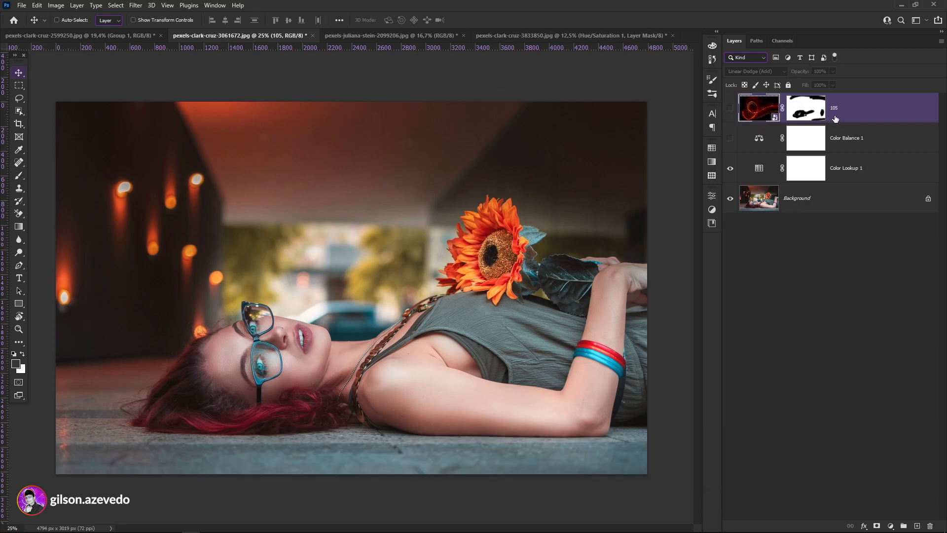
Step: Show the Color Balance 1 layer above the color lookup and set its blend mode to Normal
click(839, 147)
click(730, 139)
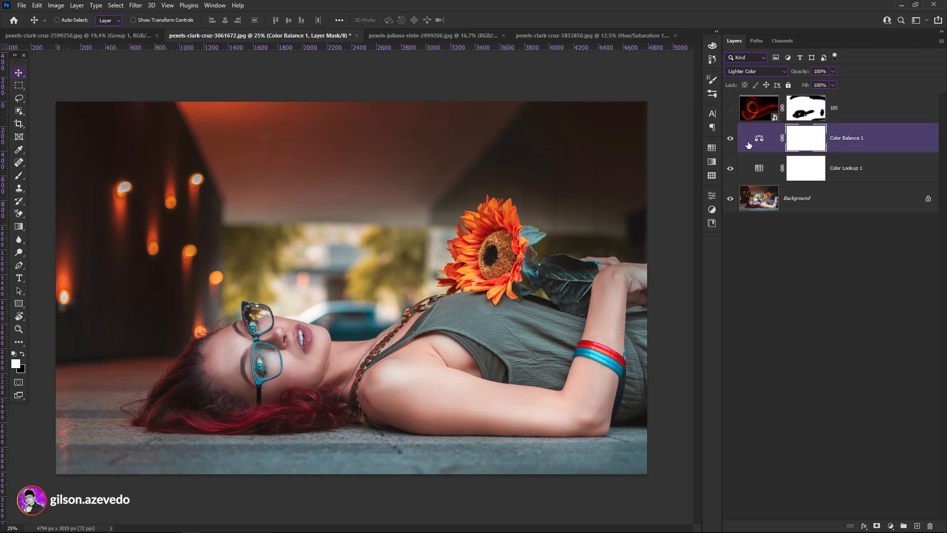
double_click(758, 141)
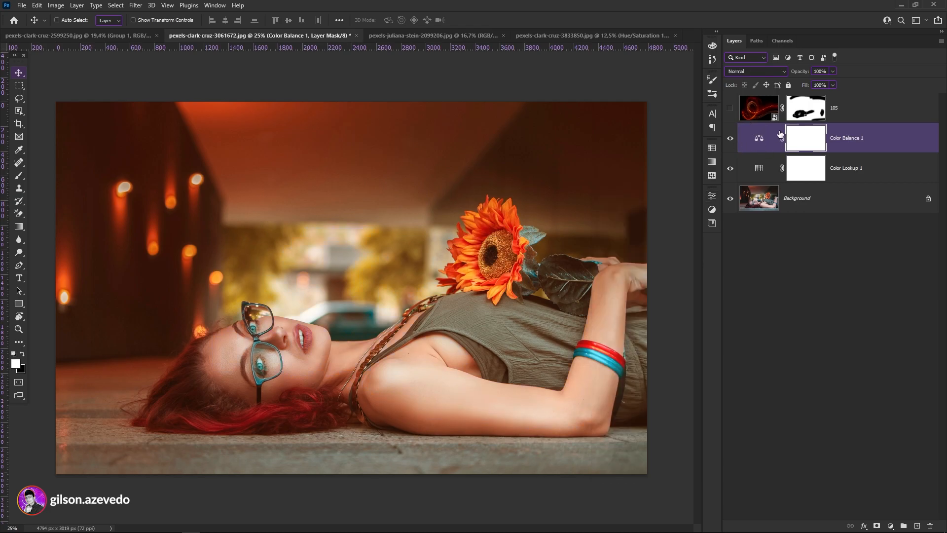
Step: Show the 105 light overlay layer and apply the Linear Dodge (Add) blend mode to it
click(854, 110)
click(731, 109)
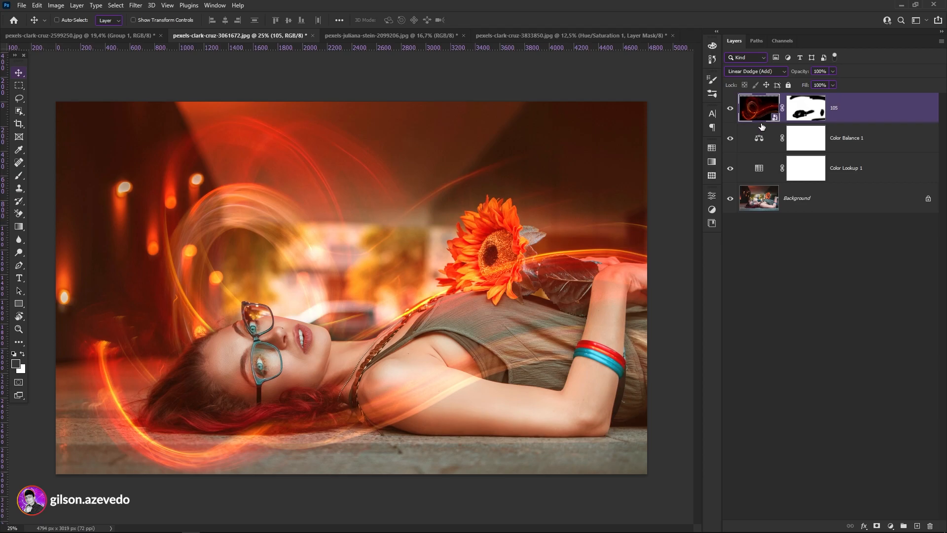
click(763, 72)
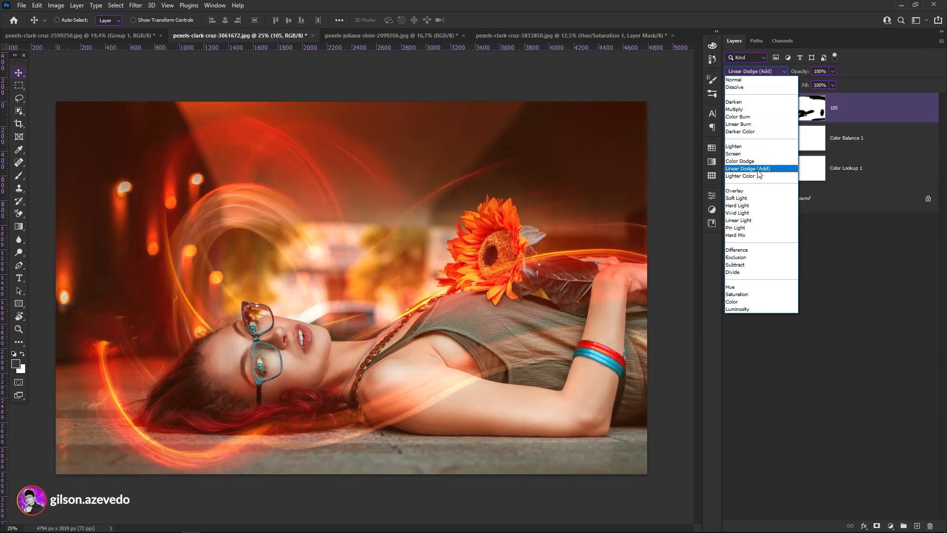
click(759, 169)
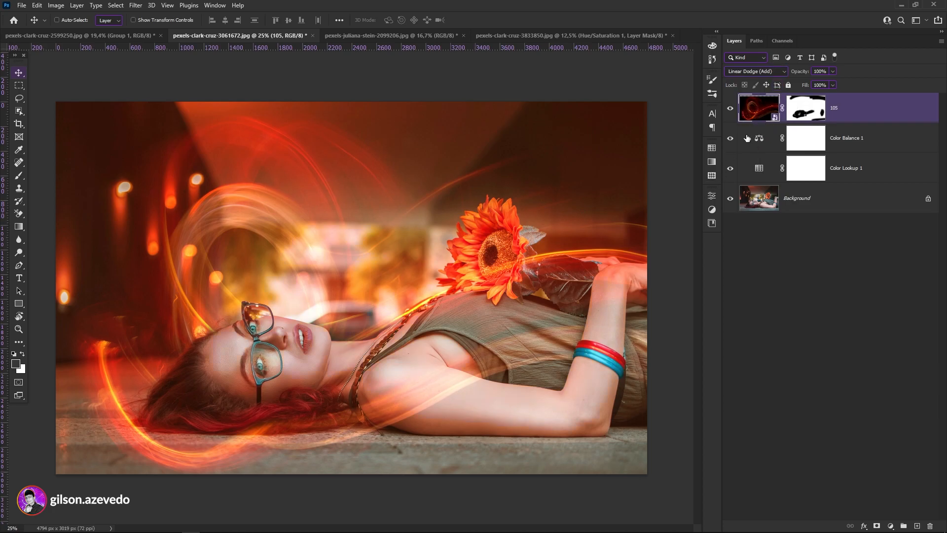
Step: Disable and re-enable the layer mask of the 105 layer to compare the overlay with and without masking
right_click(802, 117)
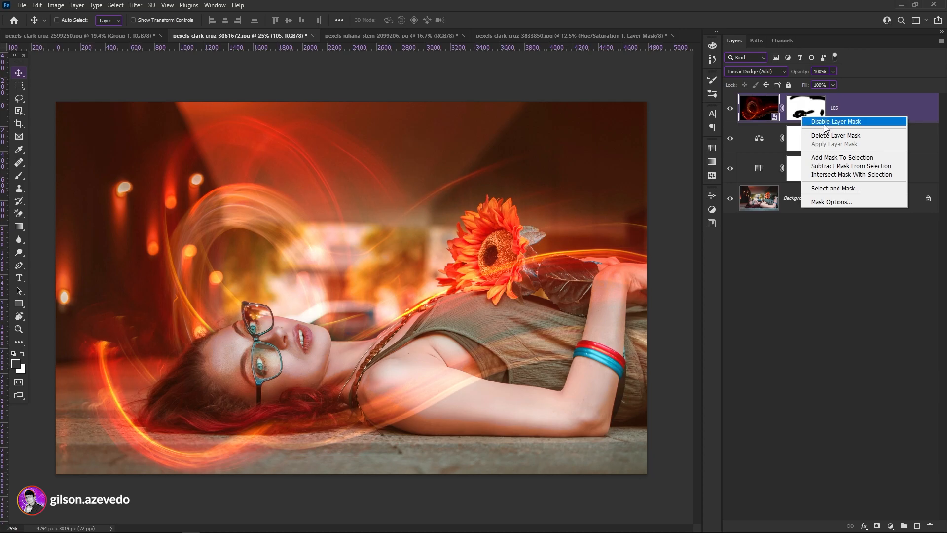
click(835, 122)
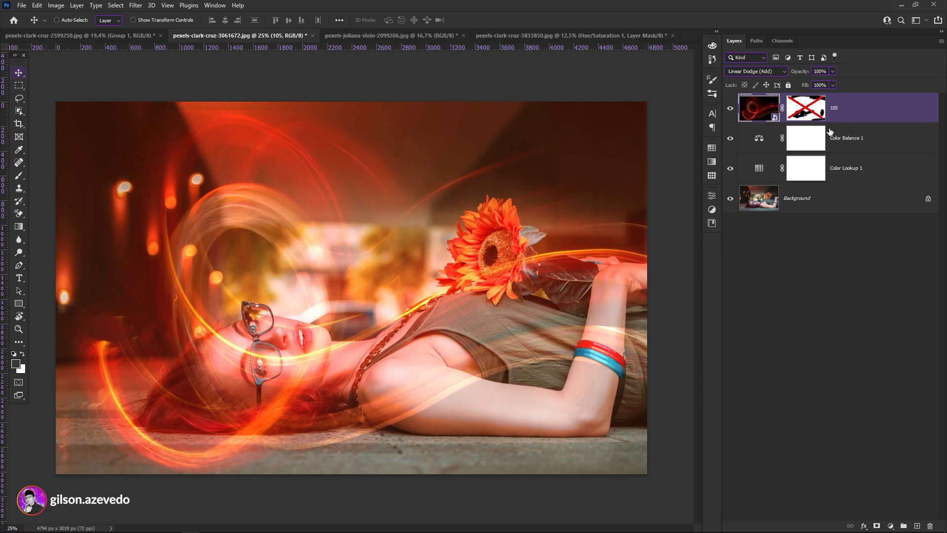
right_click(805, 113)
click(818, 112)
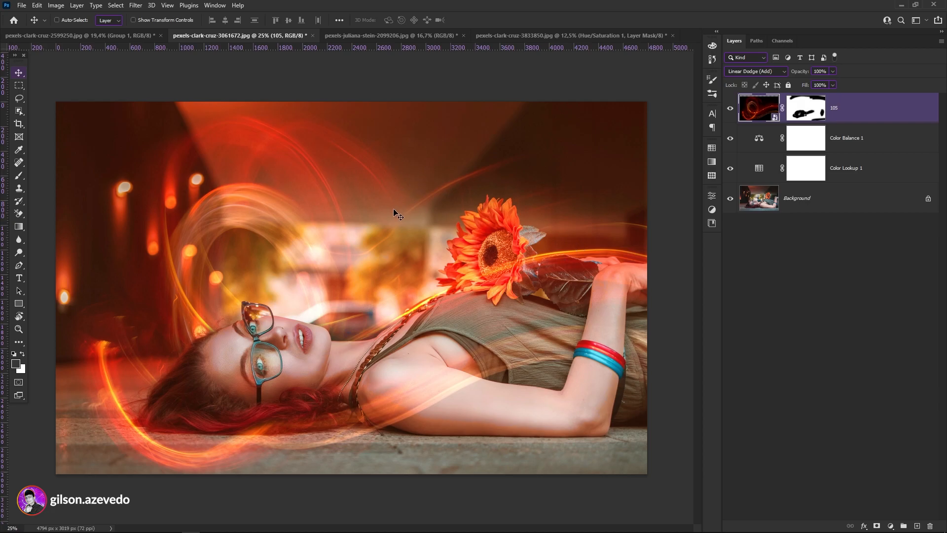
Step: Switch to the denim jacket portrait document, show its Color Balance 1 layer and open the adjustment's settings
click(371, 38)
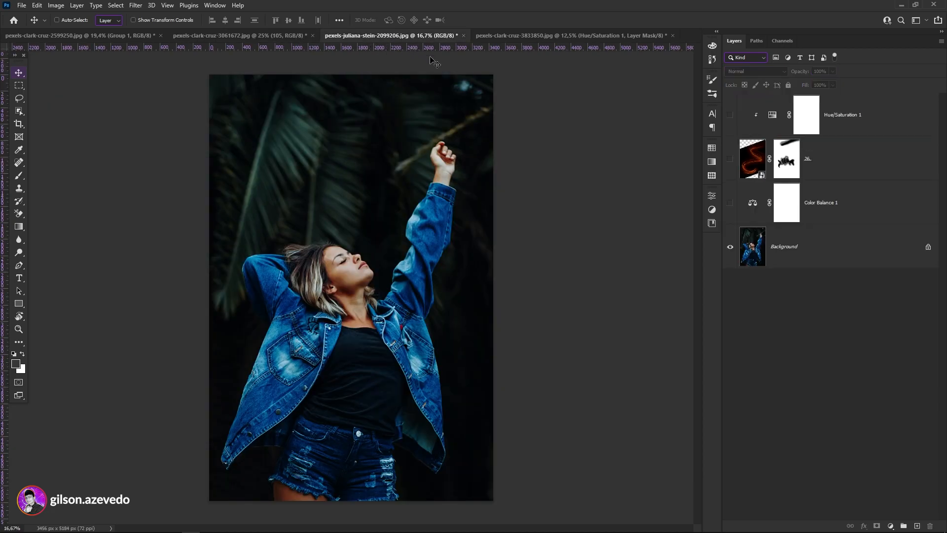
click(779, 247)
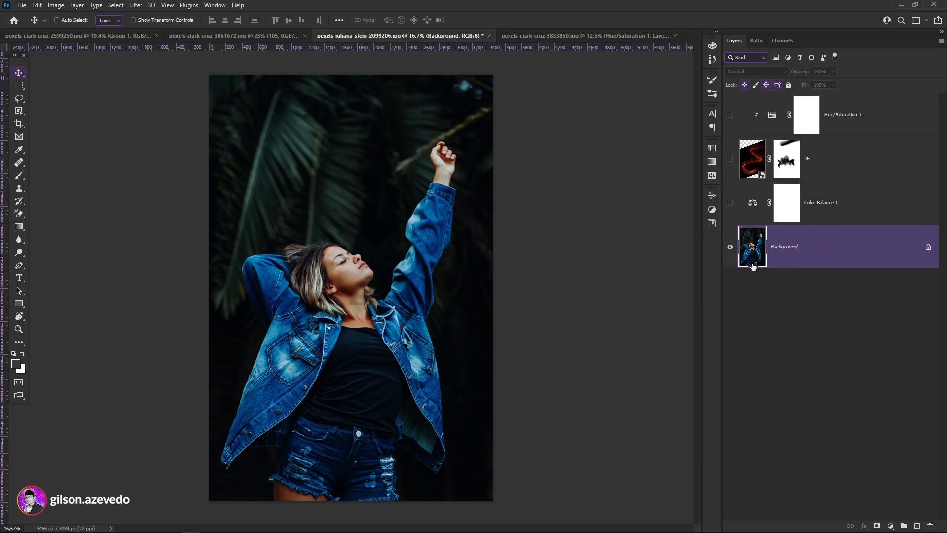
click(267, 37)
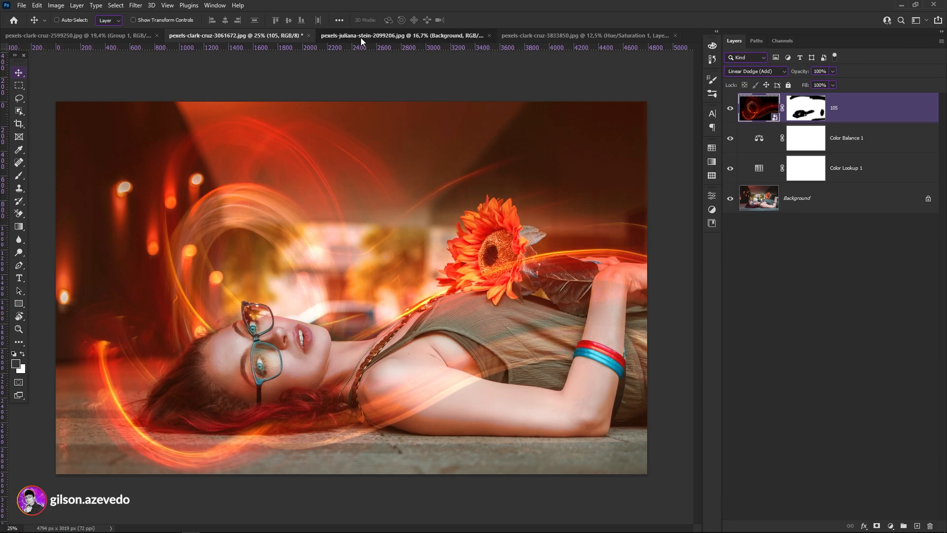
click(361, 36)
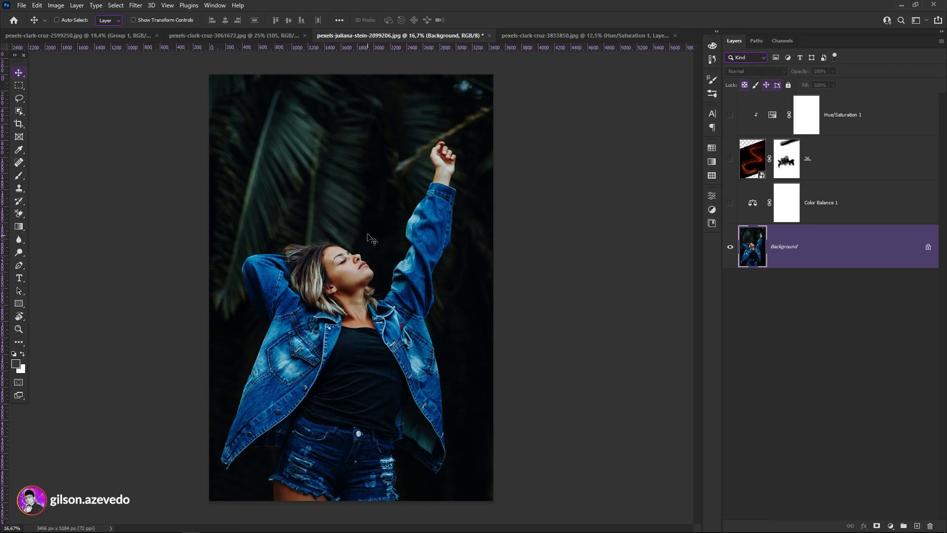
click(731, 203)
double_click(753, 207)
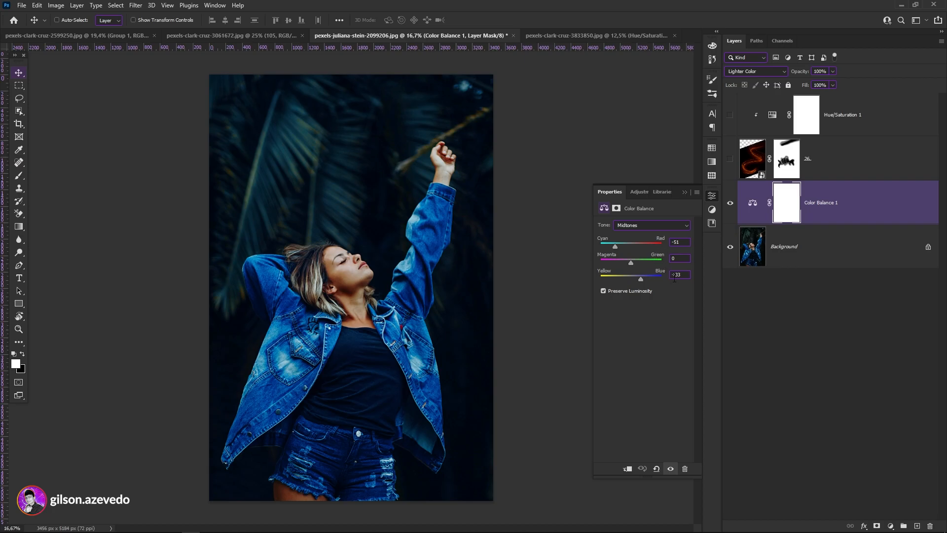
Step: Toggle the visibility of the Color Balance 1 layer to compare its effect, and collapse its properties
click(731, 209)
click(730, 212)
click(729, 214)
click(685, 192)
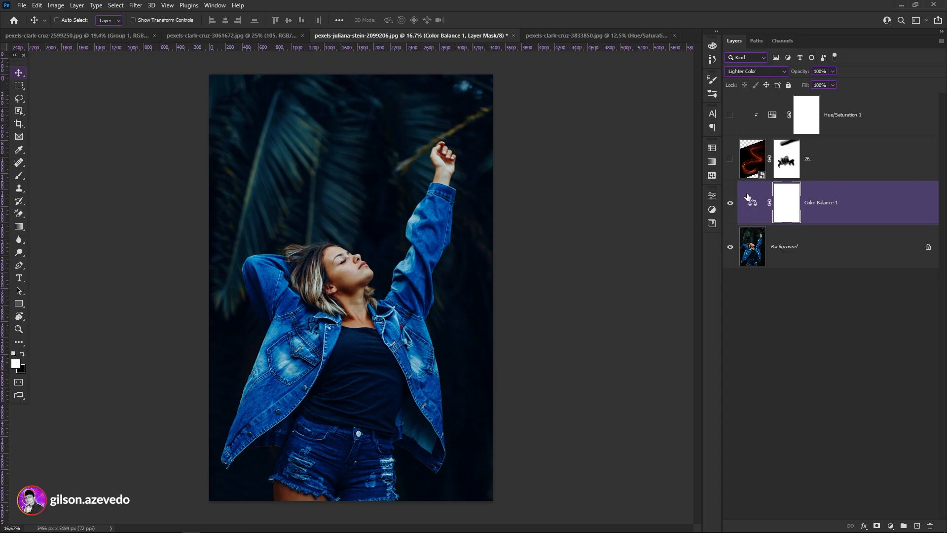
Step: Show the 26 light overlay layer and its clipped Hue/Saturation 1 adjustment, with the adjustment's settings open
click(822, 165)
click(730, 159)
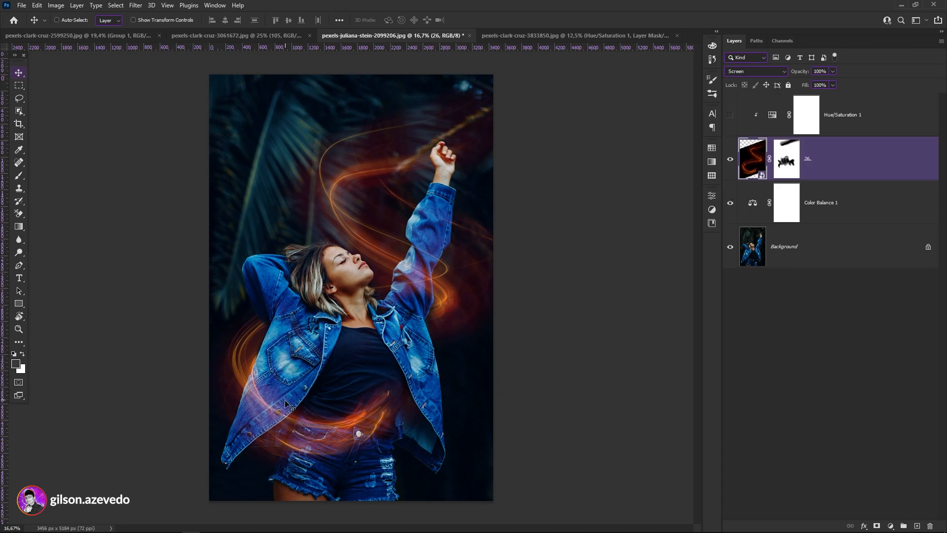
click(839, 123)
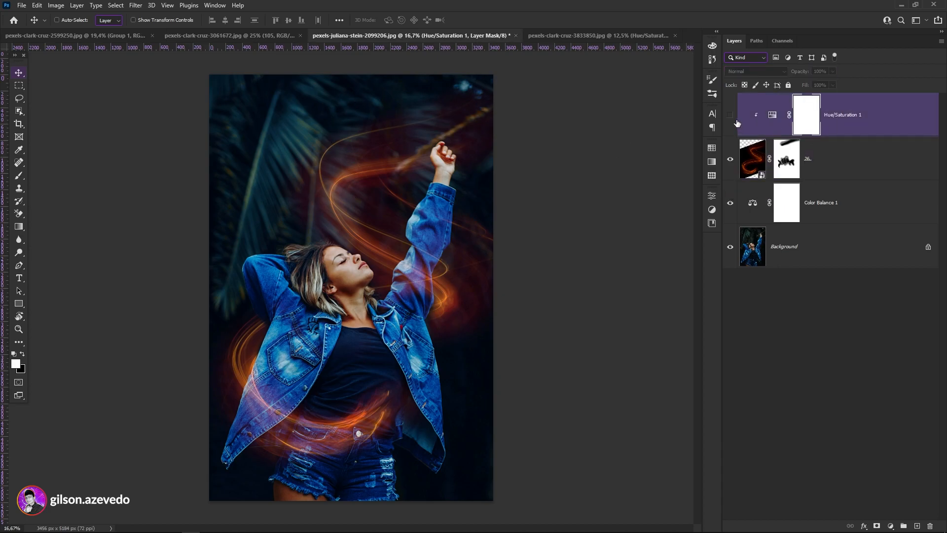
click(891, 526)
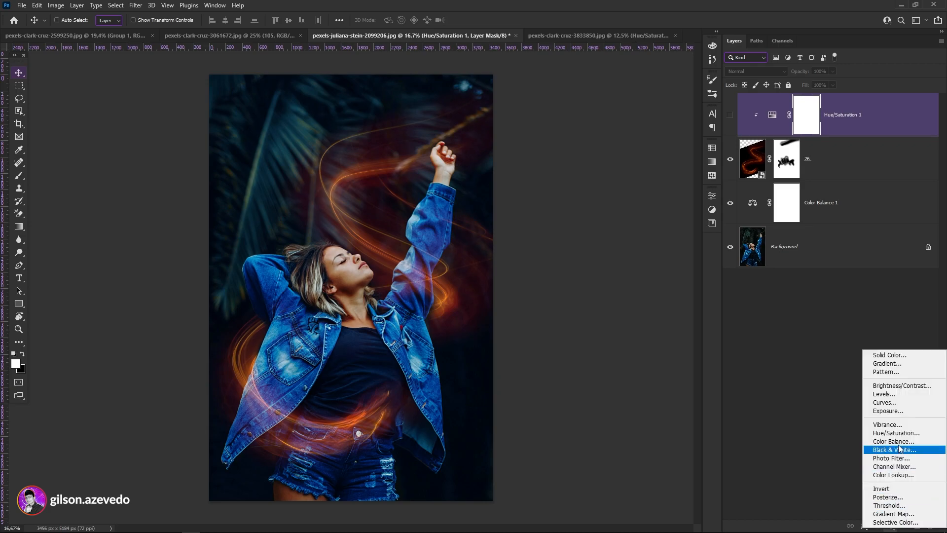
click(770, 119)
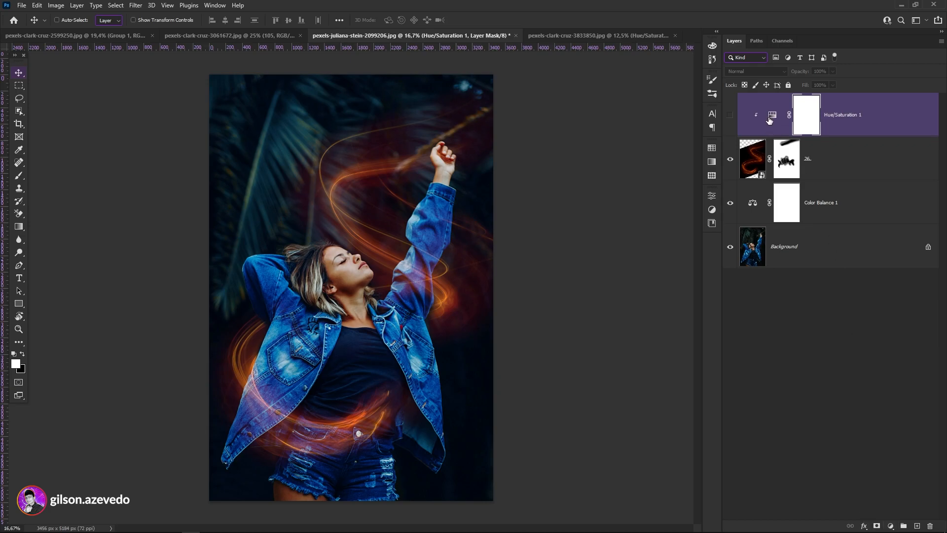
click(730, 115)
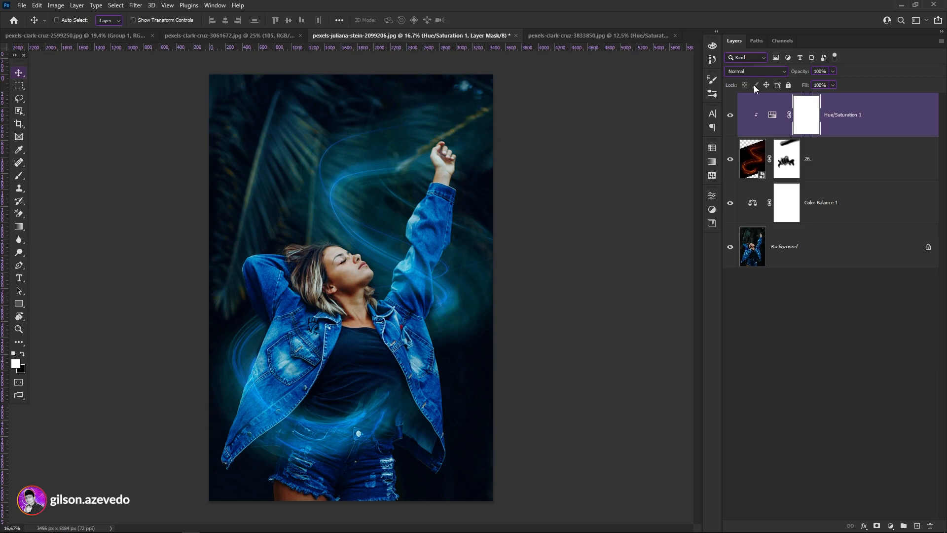
double_click(772, 114)
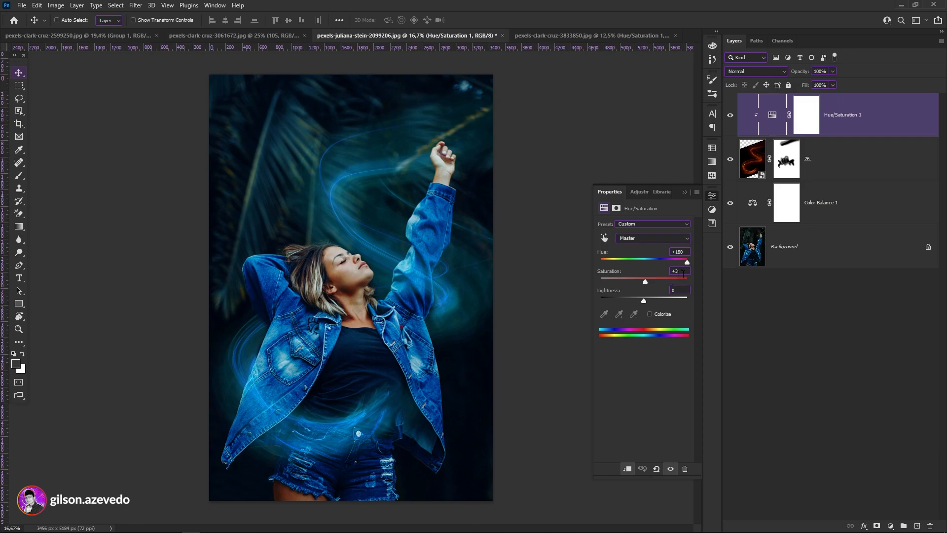
Step: Toggle the visibility of the clipped Hue/Saturation 1 layer to compare the overlay's colors, and collapse its properties
click(802, 115)
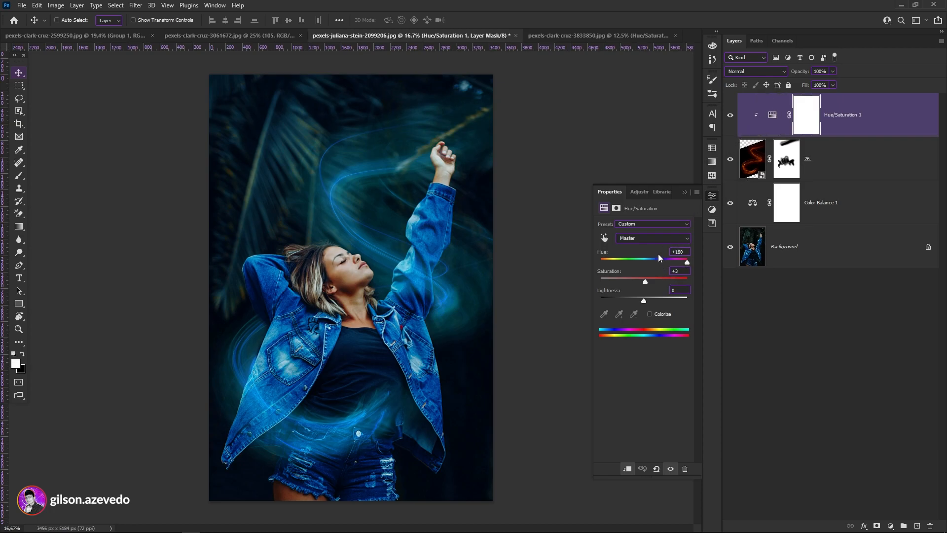
click(685, 192)
click(774, 114)
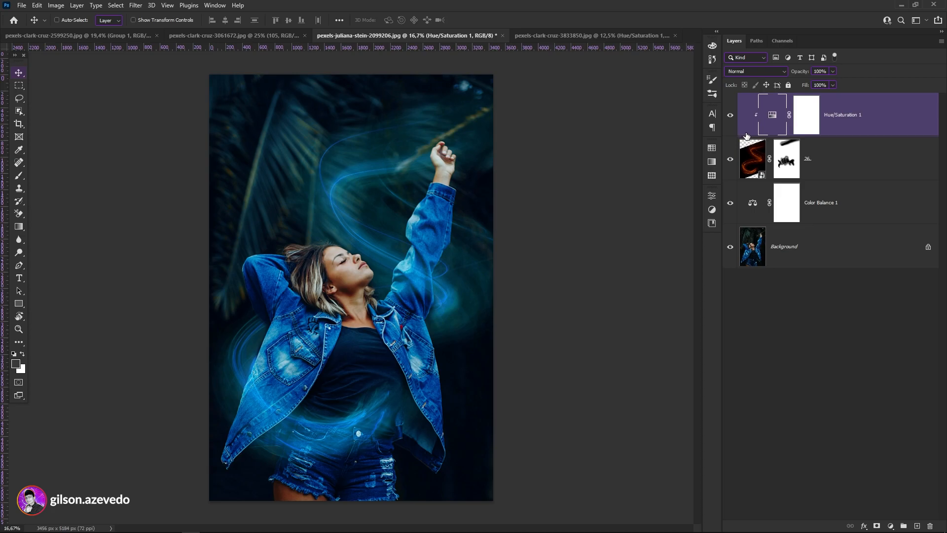
click(752, 171)
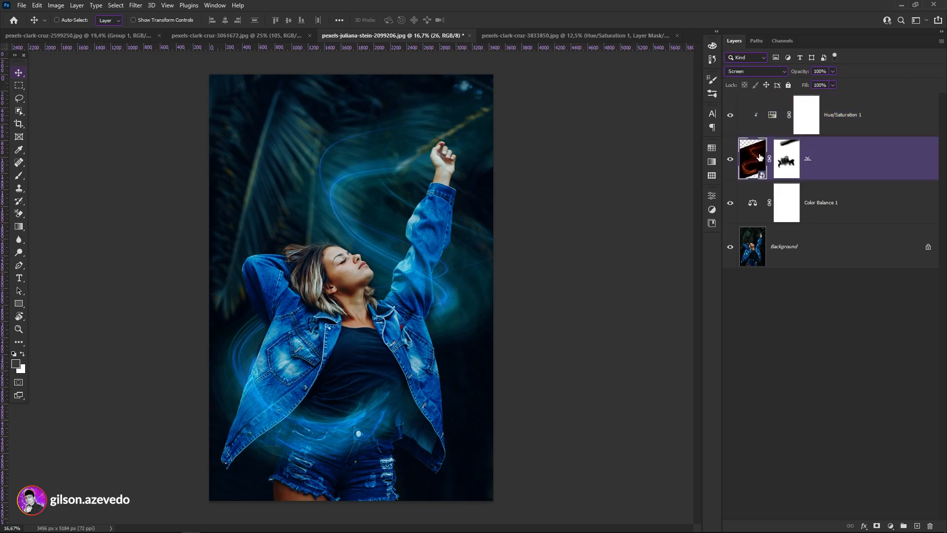
click(773, 118)
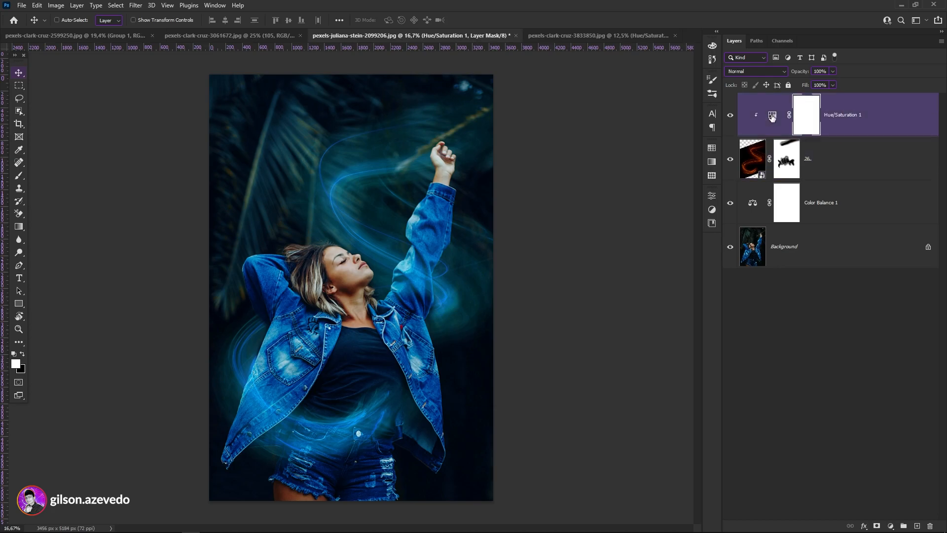
click(731, 116)
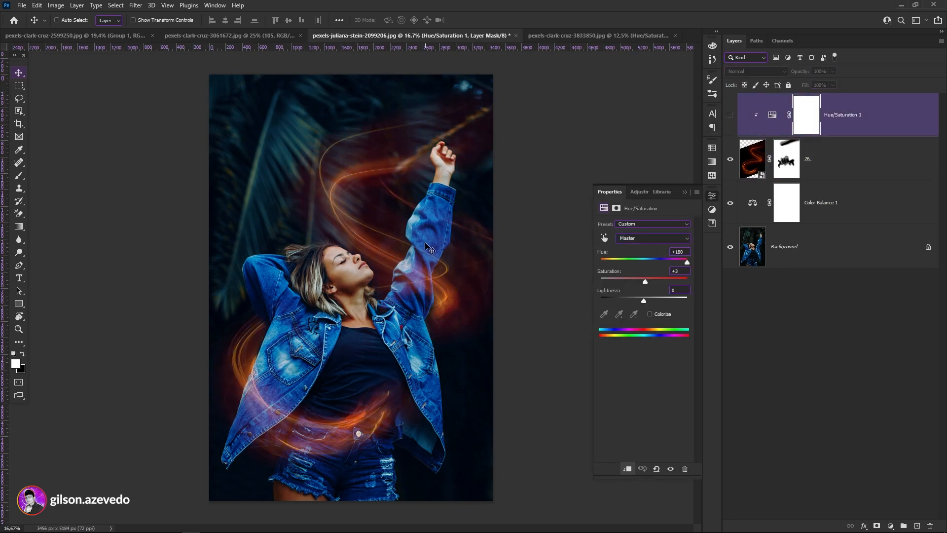
click(730, 116)
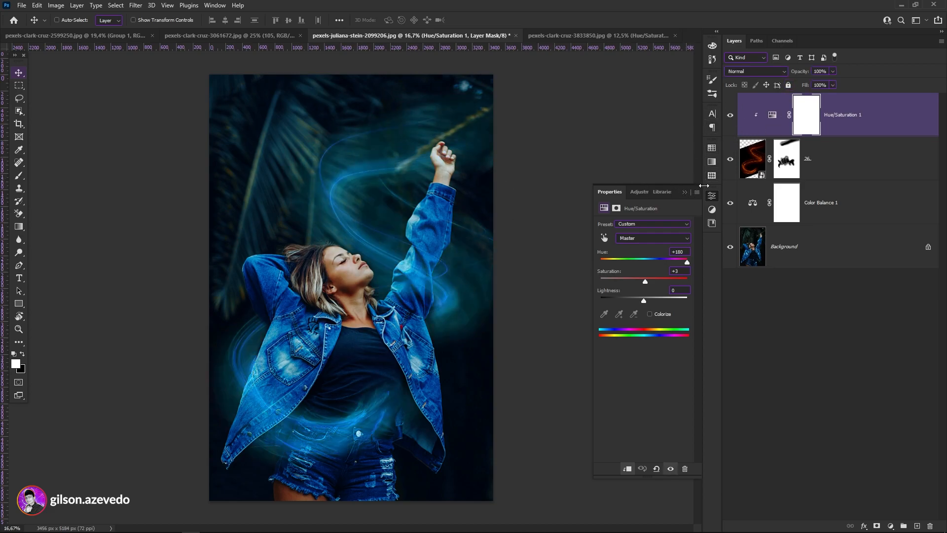
click(686, 192)
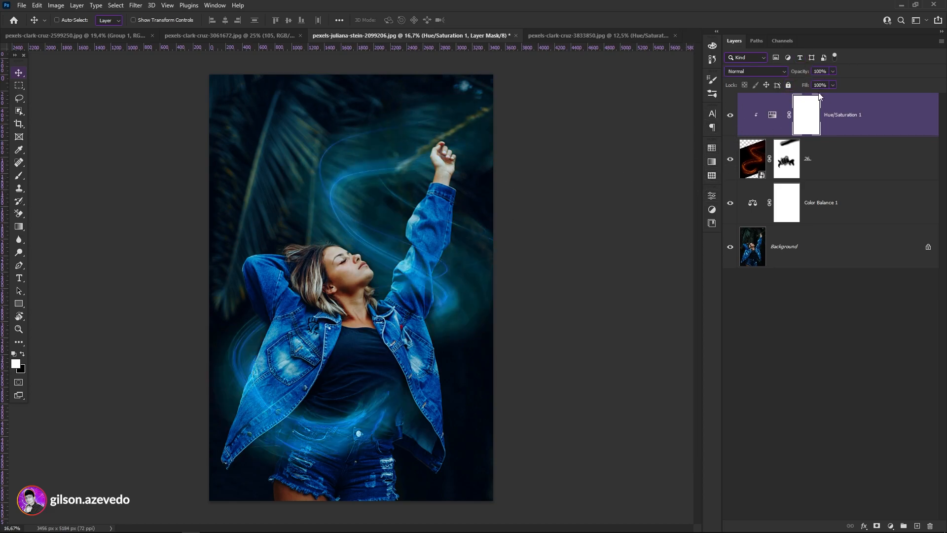
Step: Try reduced opacities of 60%, 0% and 49% on the Hue/Saturation 1 layer, and restore it to 100%
click(833, 72)
drag(822, 87, 815, 85)
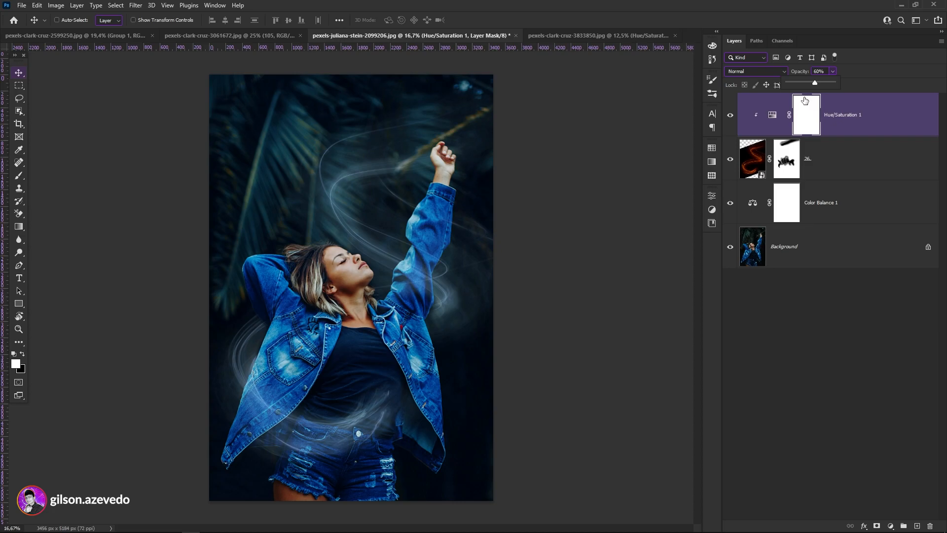
drag(816, 99, 759, 132)
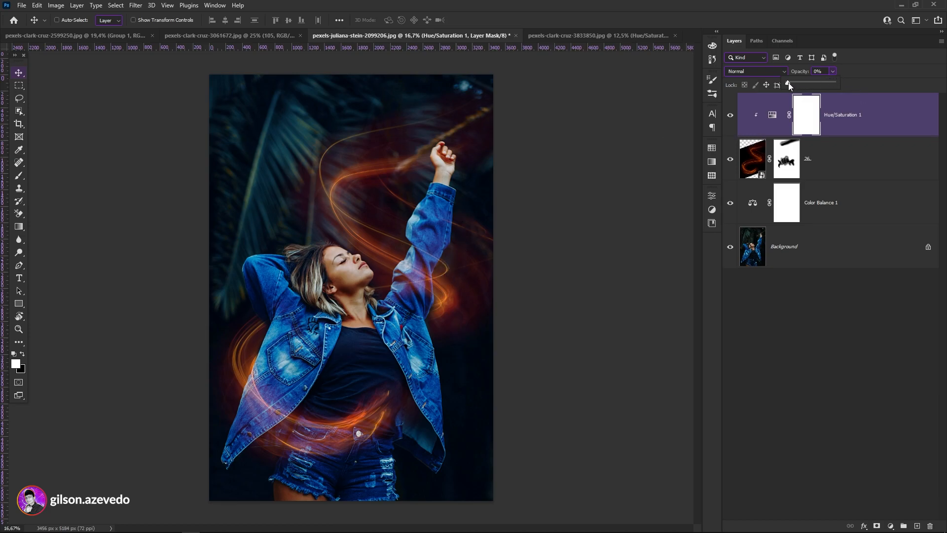
drag(816, 85, 810, 84)
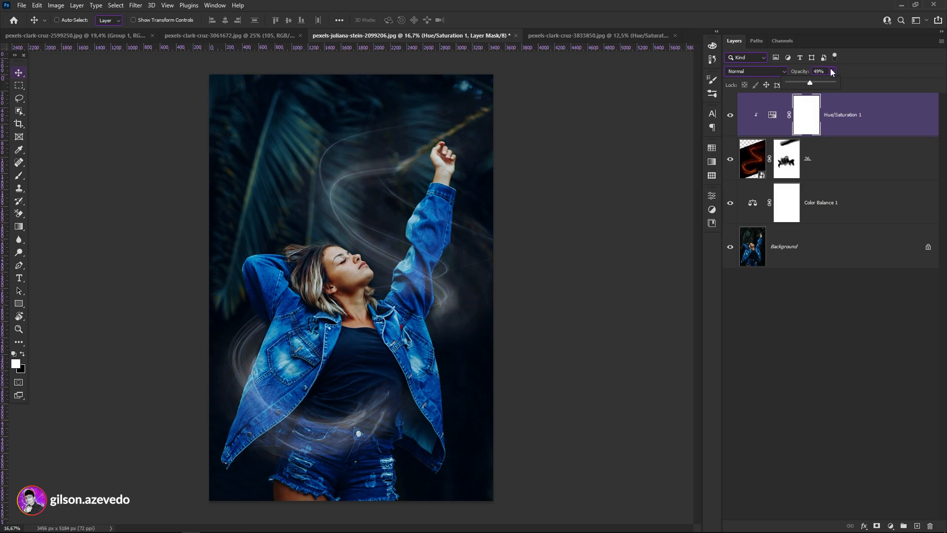
drag(828, 87, 838, 87)
Step: Try a saturation of -100 in the Hue/Saturation 1 adjustment, set it to 0, and collapse the properties
double_click(773, 114)
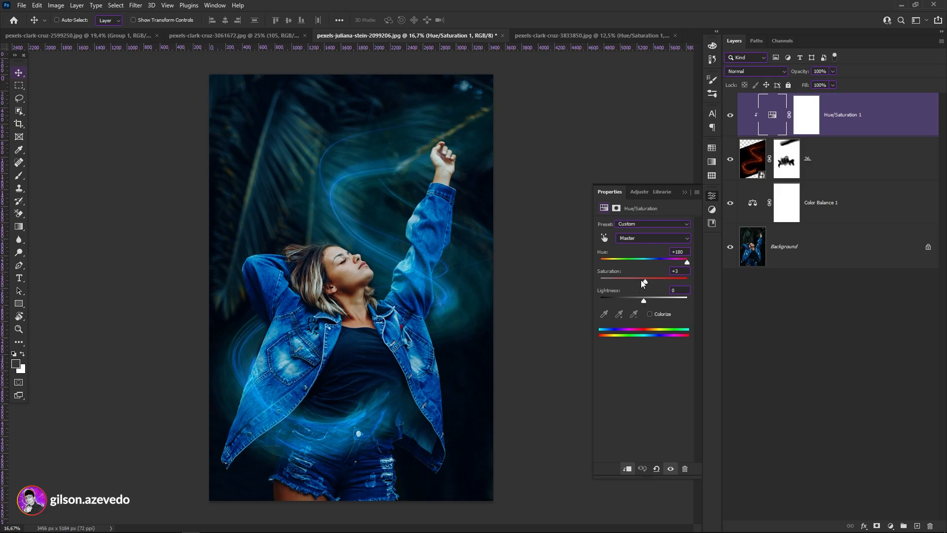
drag(646, 280, 565, 285)
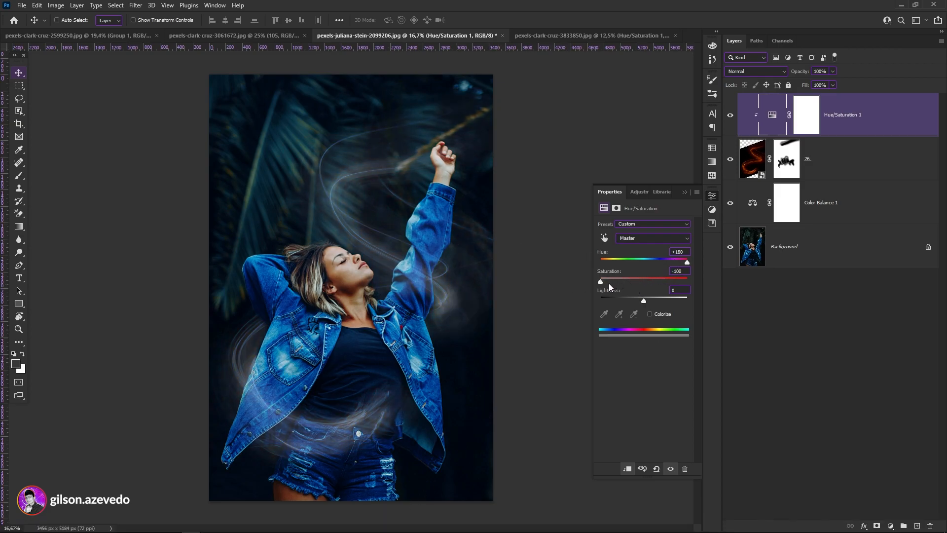
click(686, 271)
text(0)
click(685, 192)
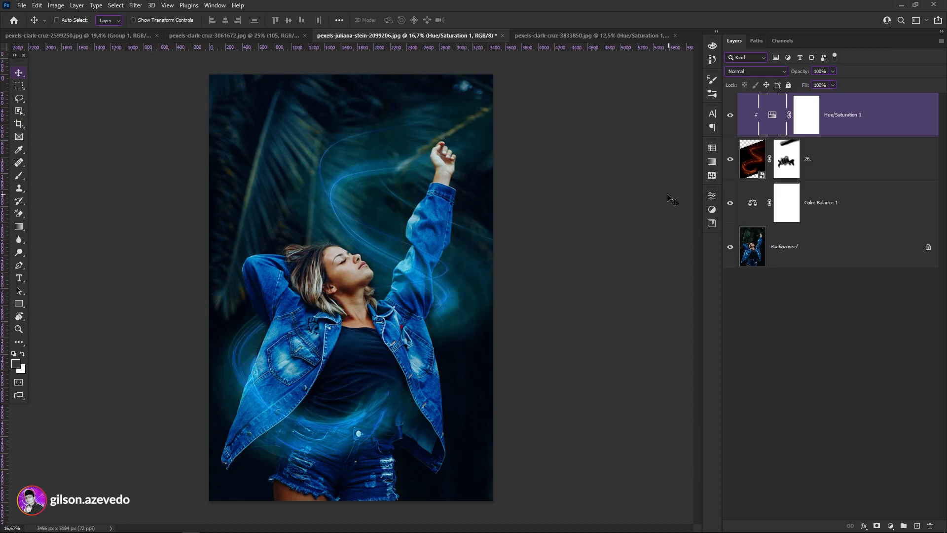
Step: Switch to the blue dress portrait document and review its layers and groups, from Background up to Hue/Saturation 1
click(584, 37)
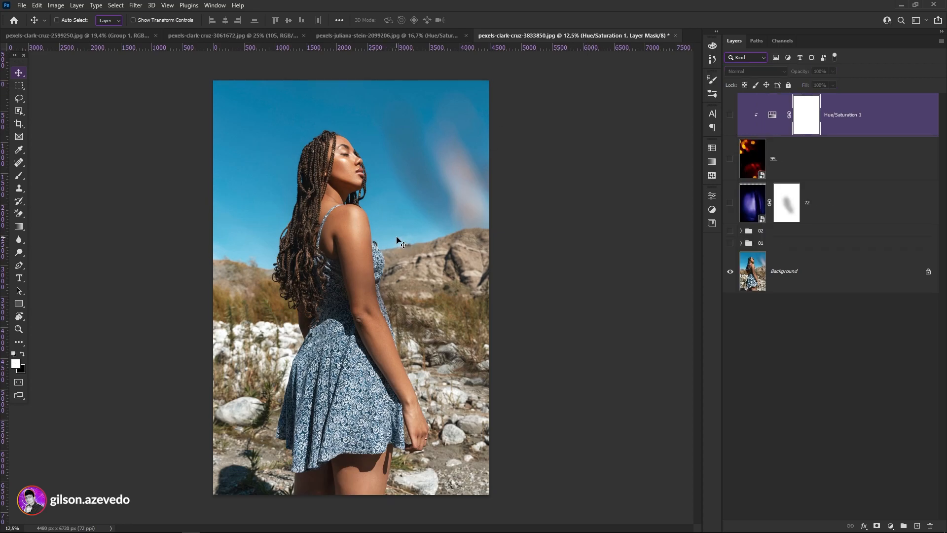
click(830, 286)
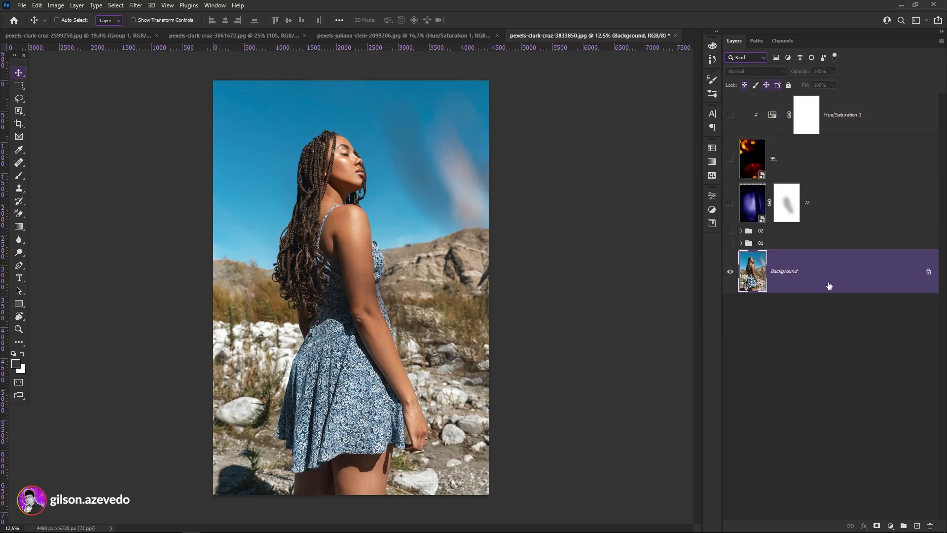
click(768, 243)
click(767, 232)
click(774, 245)
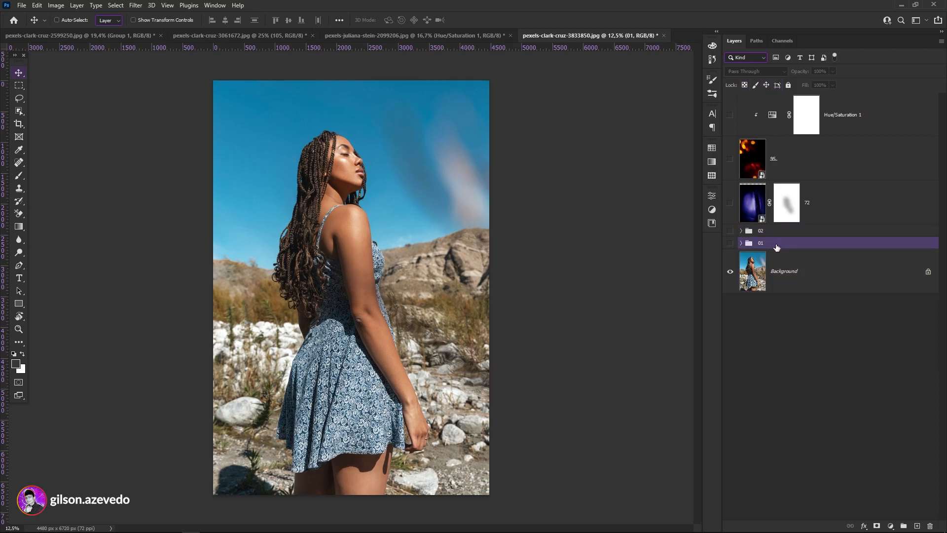
click(828, 207)
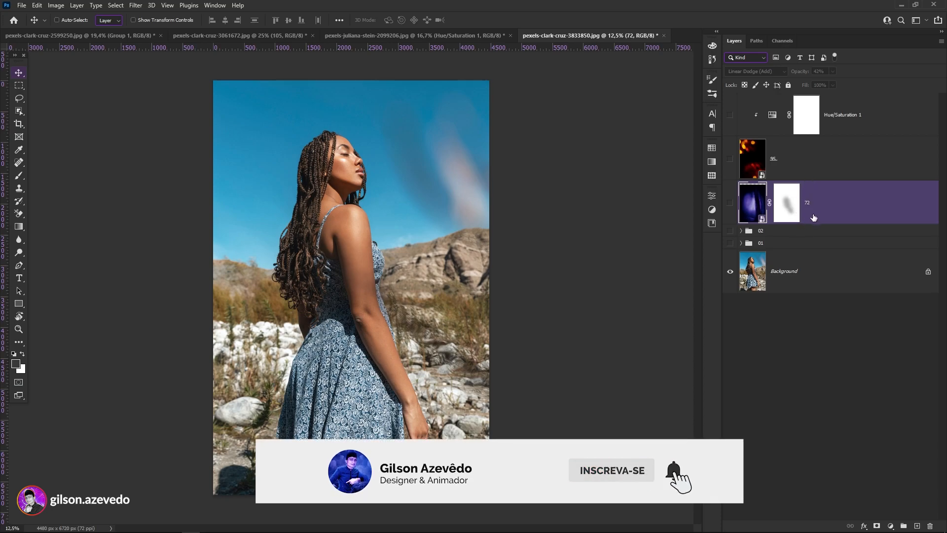
click(793, 166)
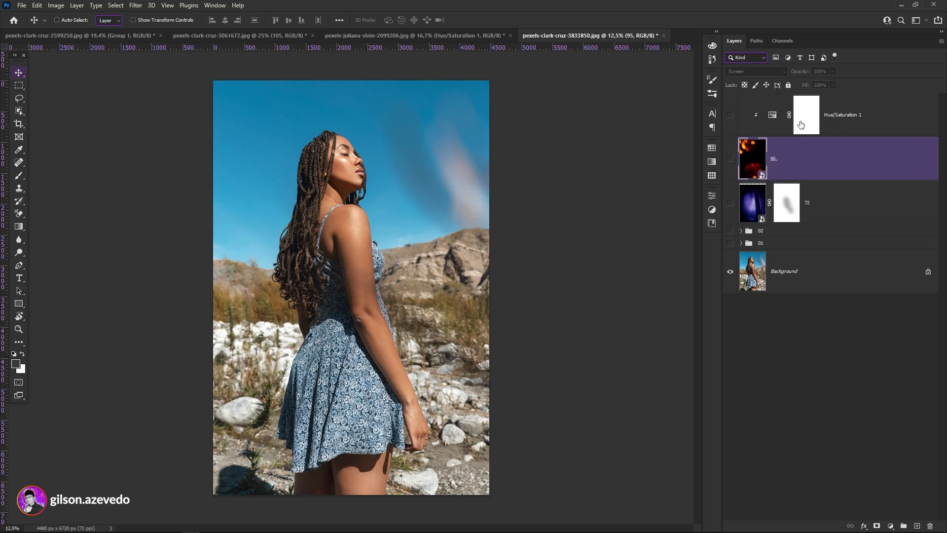
click(766, 126)
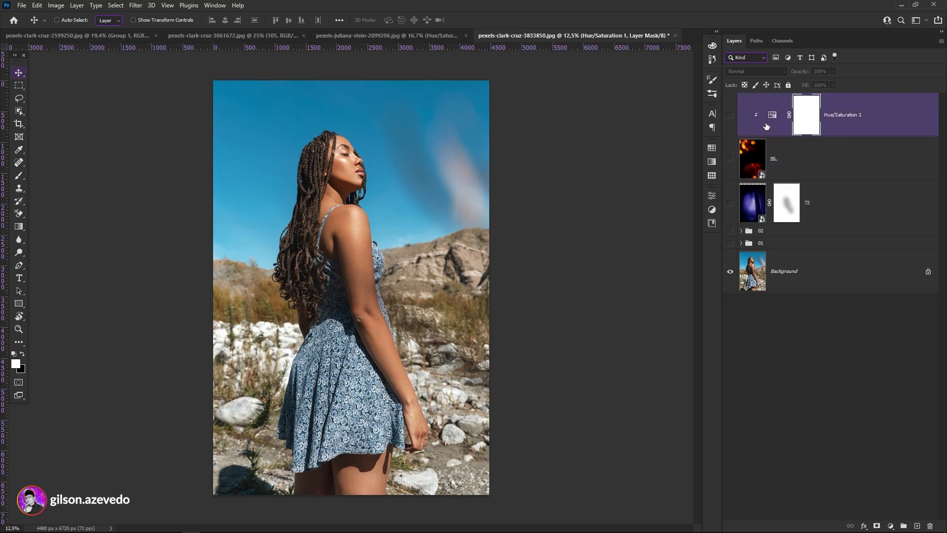
click(777, 165)
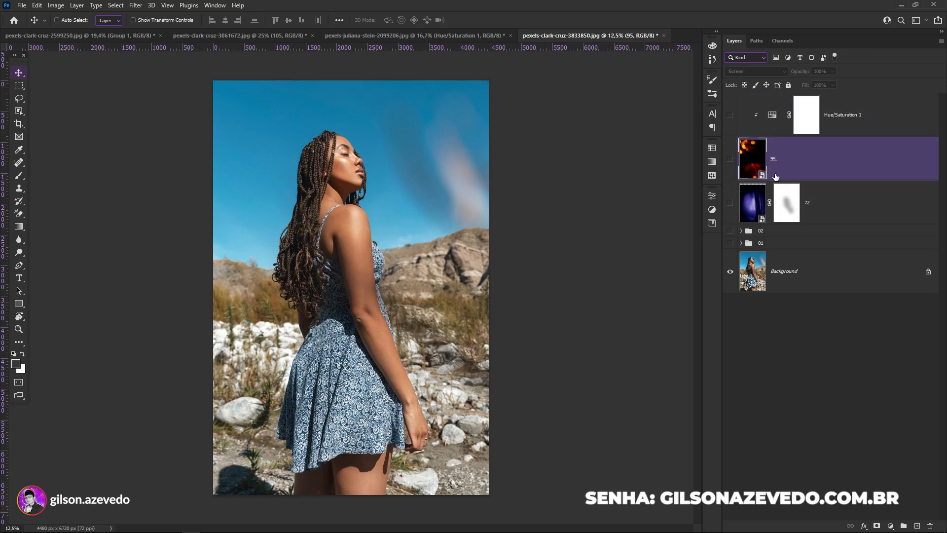
click(768, 244)
click(785, 273)
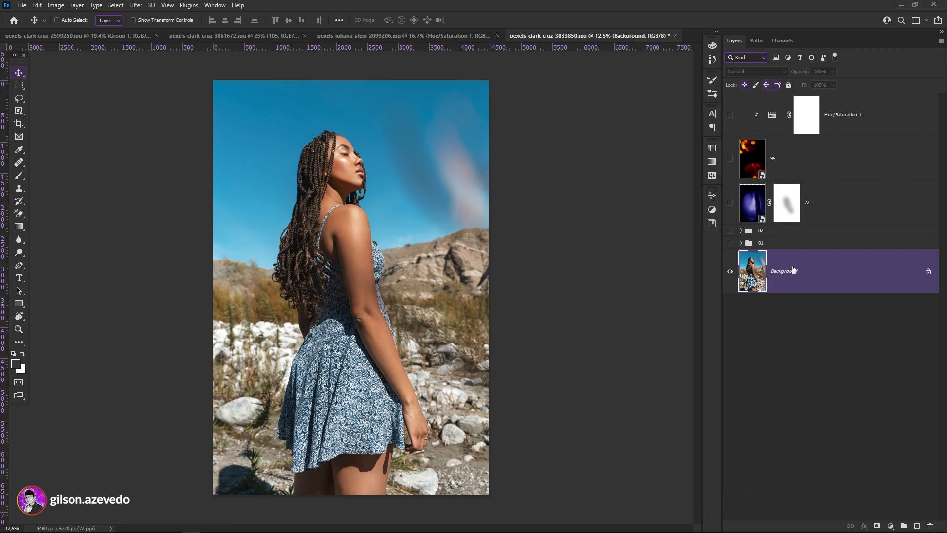
Step: Expand and show group 01, and view the 3DLUT options of its Color Lookup 1 adjustment, keeping 3Strip.look
click(767, 244)
click(741, 242)
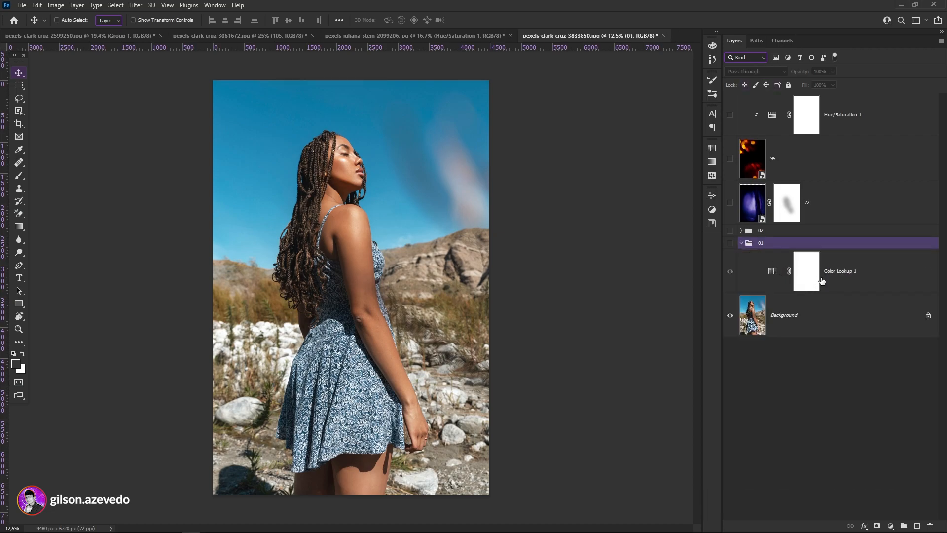
click(731, 243)
click(775, 274)
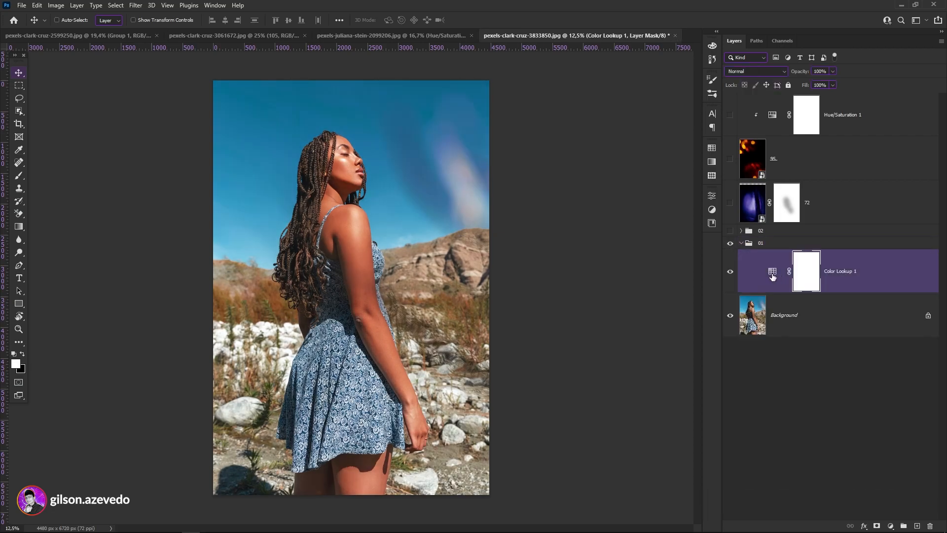
double_click(773, 272)
click(654, 226)
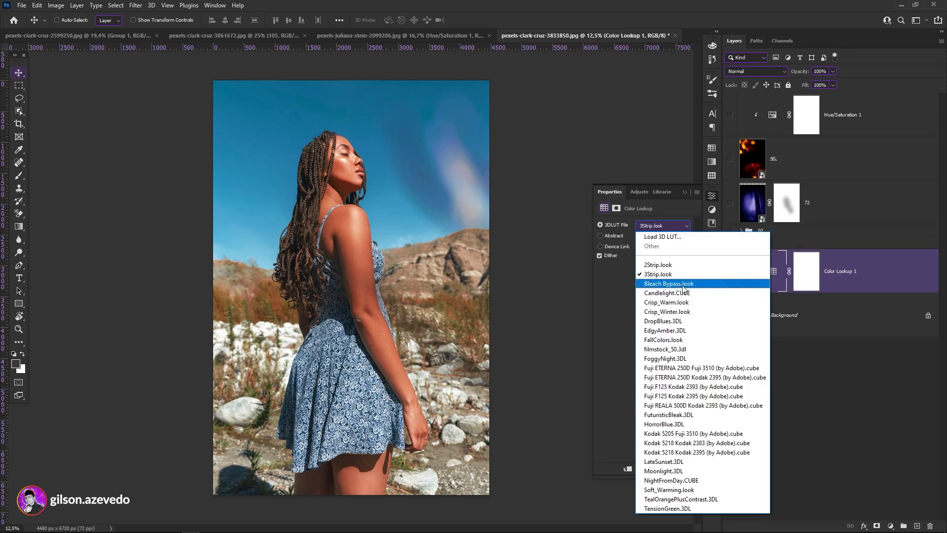
click(666, 227)
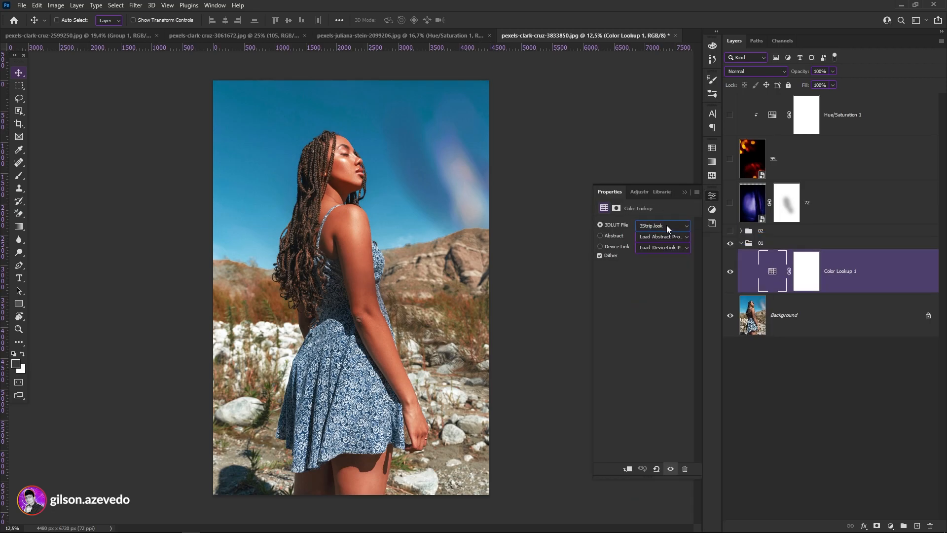
click(685, 193)
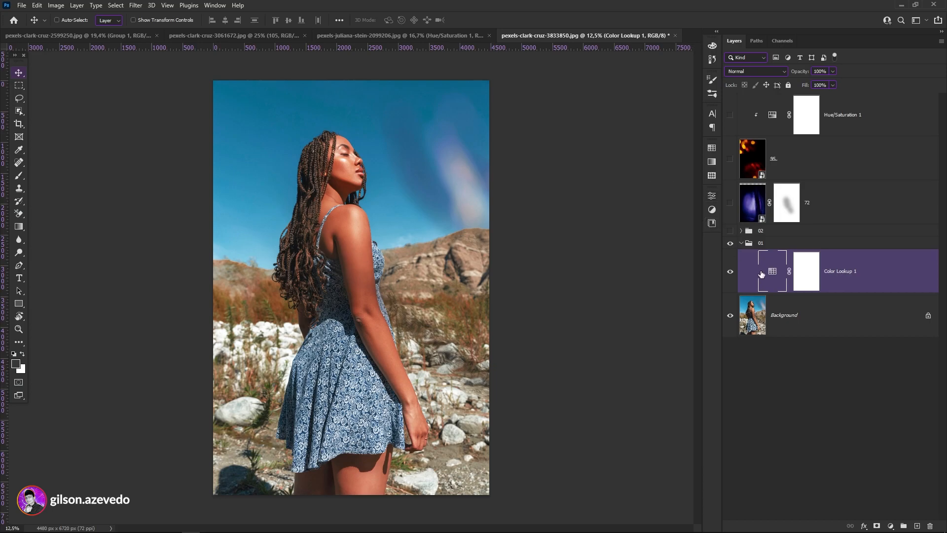
Step: Toggle the visibility of the Color Lookup 1 layer to compare its effect on the photo, and collapse group 01
click(732, 273)
click(732, 273)
click(731, 273)
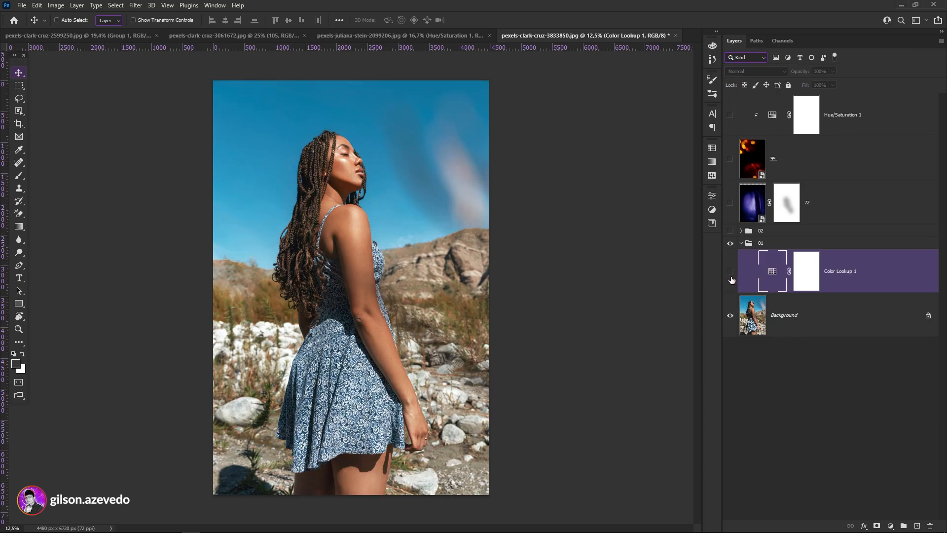
click(731, 273)
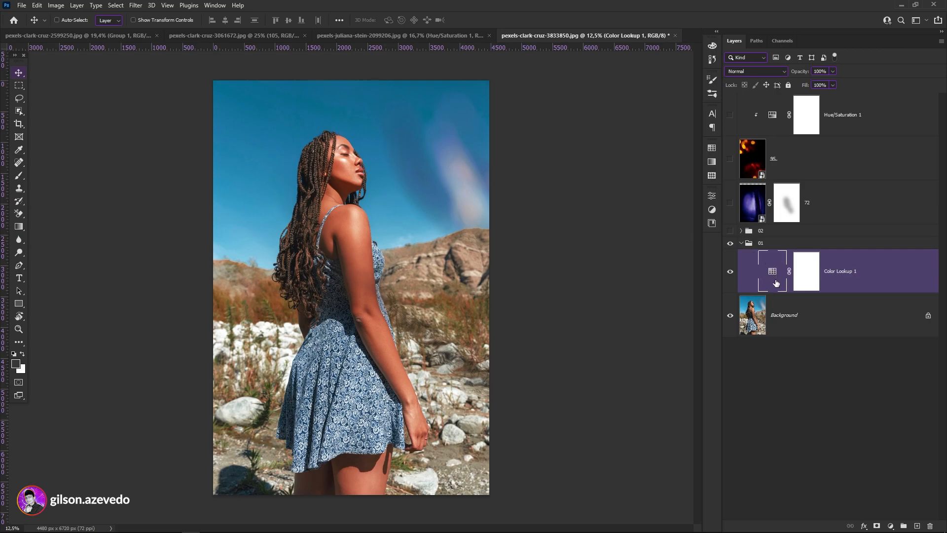
click(741, 243)
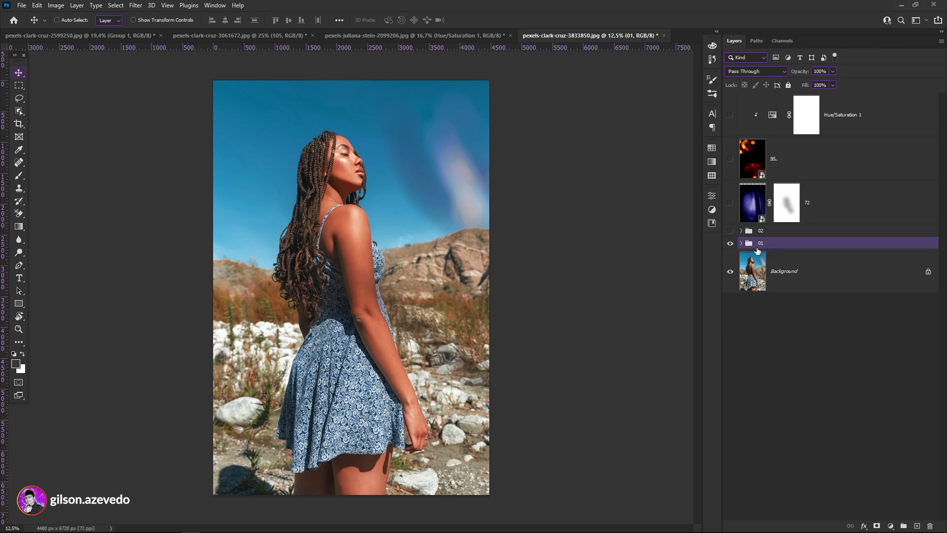
click(741, 242)
click(780, 269)
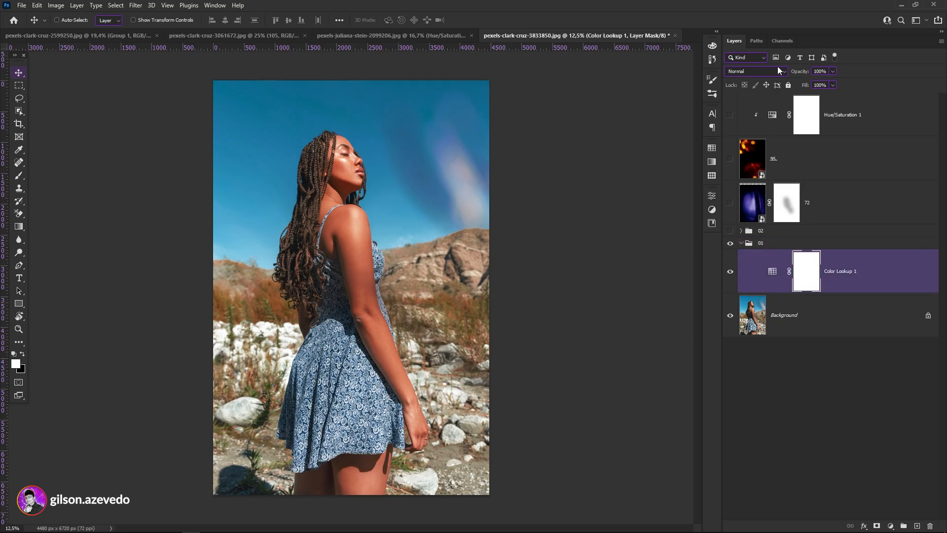
click(741, 244)
Step: Show the 72 light overlay layer, try it at 100% opacity, and set its opacity to 42%
click(809, 217)
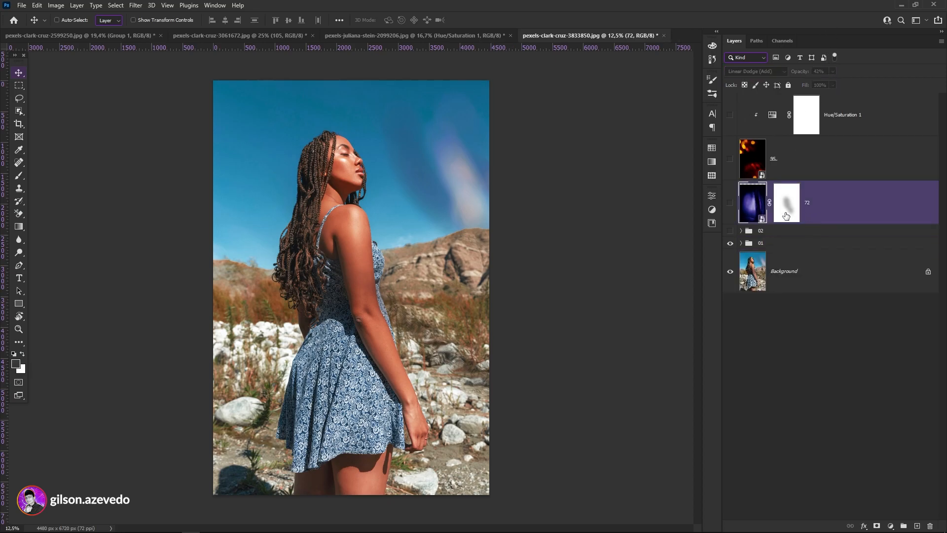
click(731, 203)
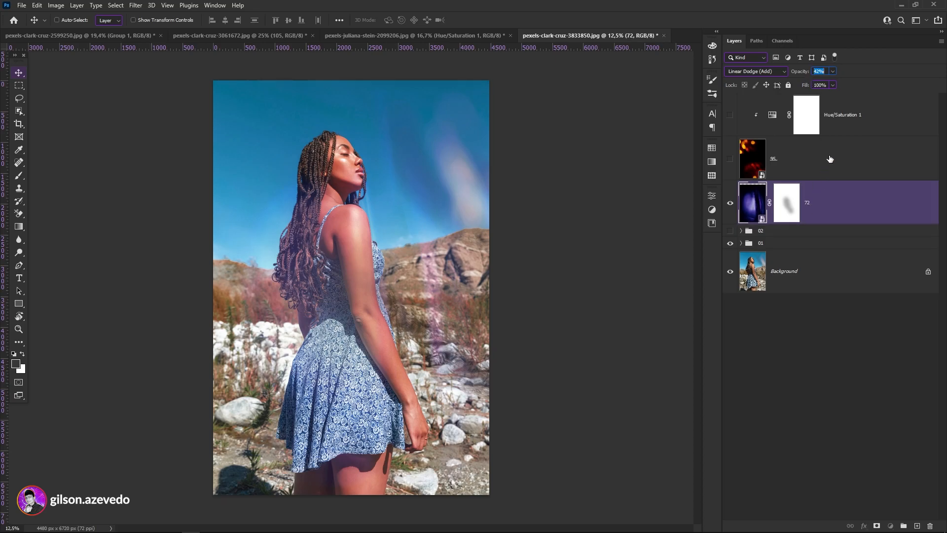
drag(836, 83, 921, 105)
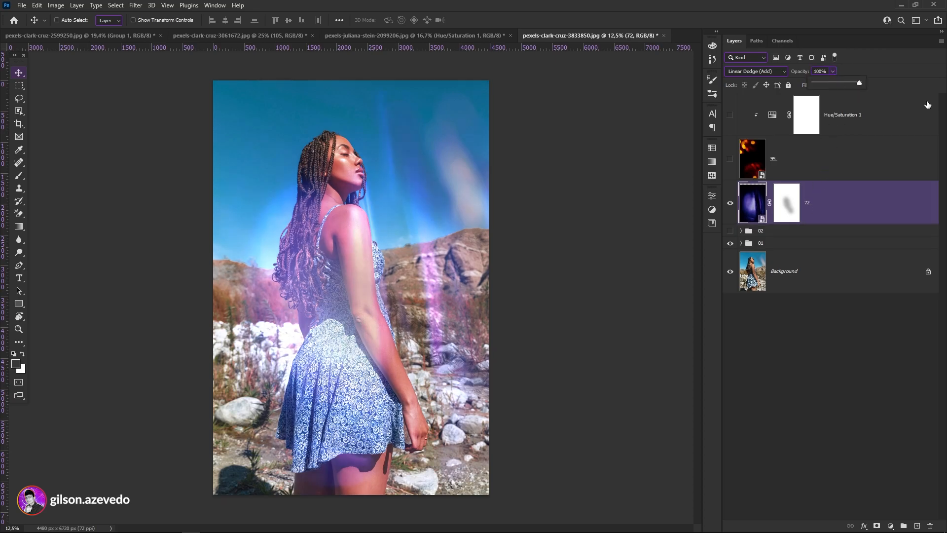
click(824, 71)
text(42)
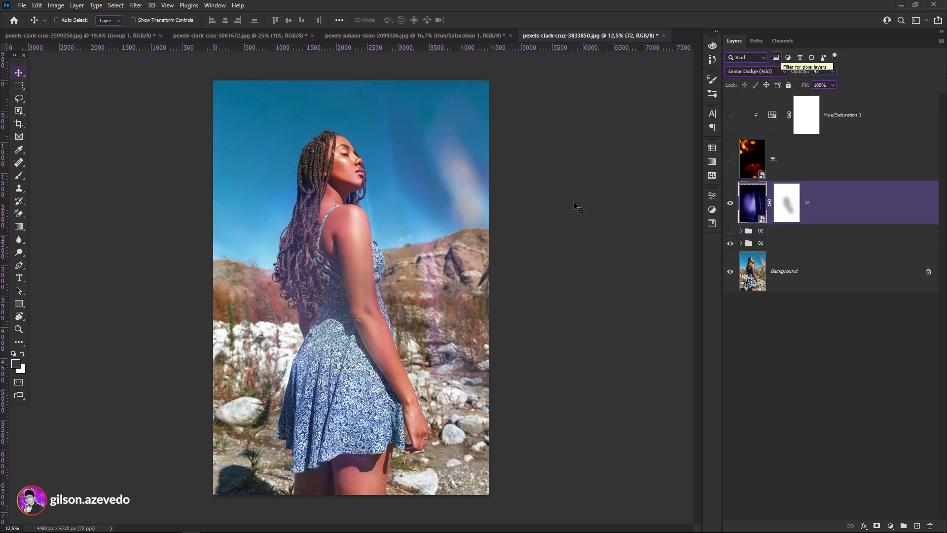
key(Return)
Step: Disable the 72 layer's mask to compare its effect on the woman, and enable it again
click(791, 219)
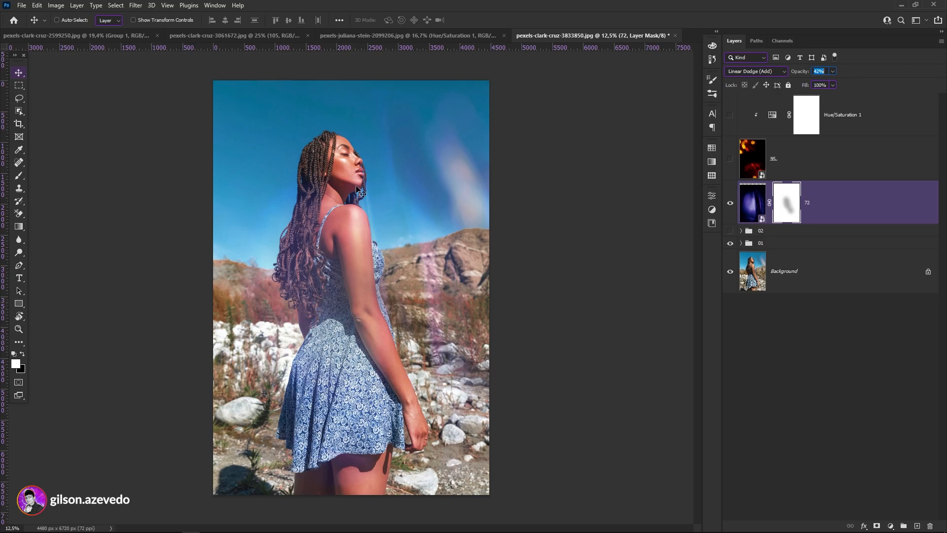
right_click(790, 211)
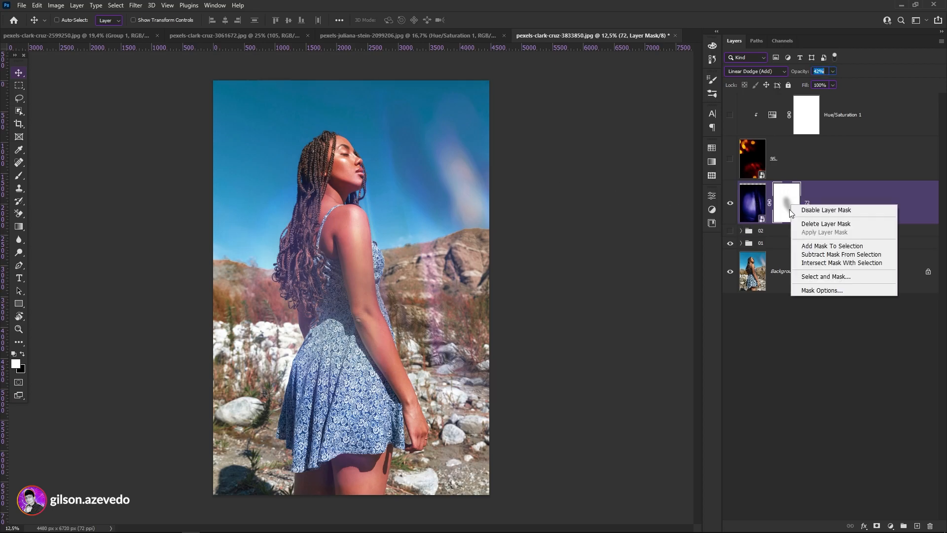
click(810, 211)
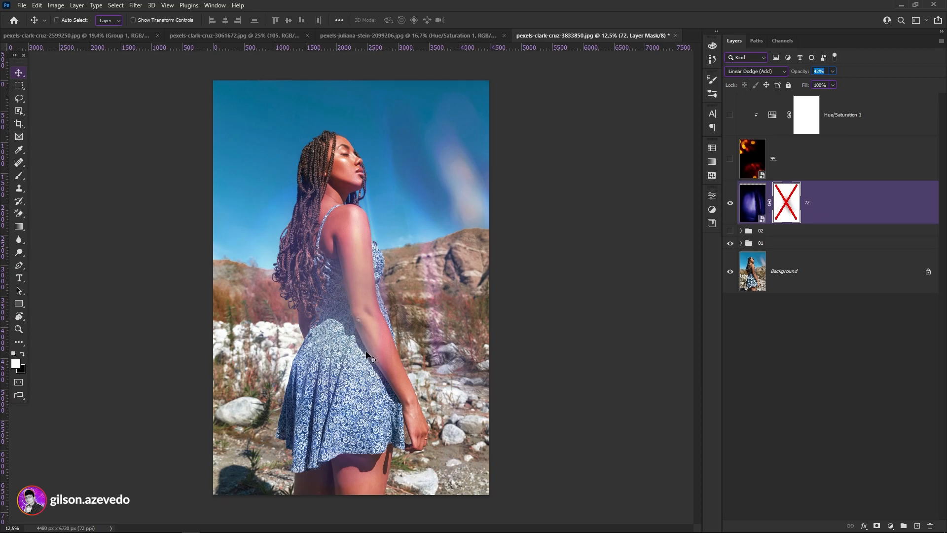
right_click(788, 207)
click(802, 211)
Step: Choose the Brush tool with 21% opacity for masking the 72 overlay, and reselect the layer's image
click(20, 177)
click(227, 20)
drag(200, 37, 202, 38)
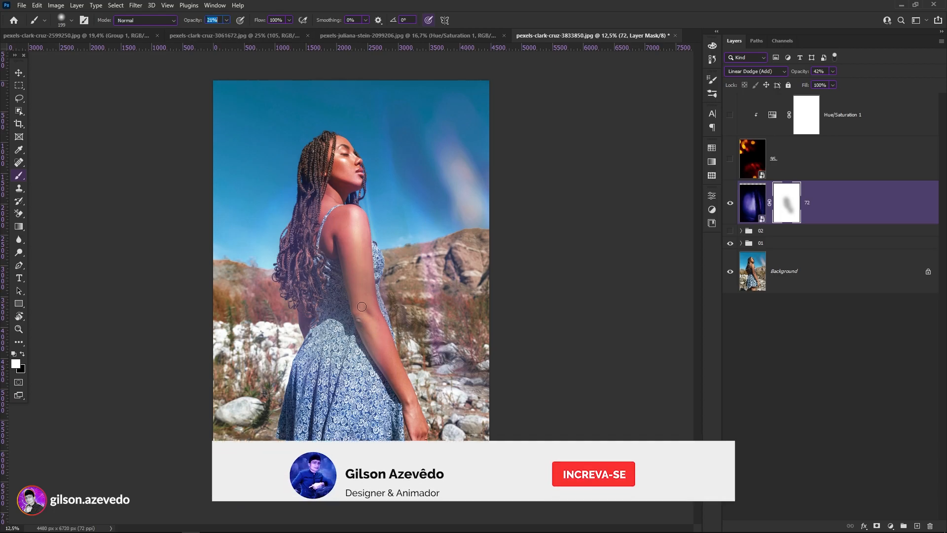
click(752, 202)
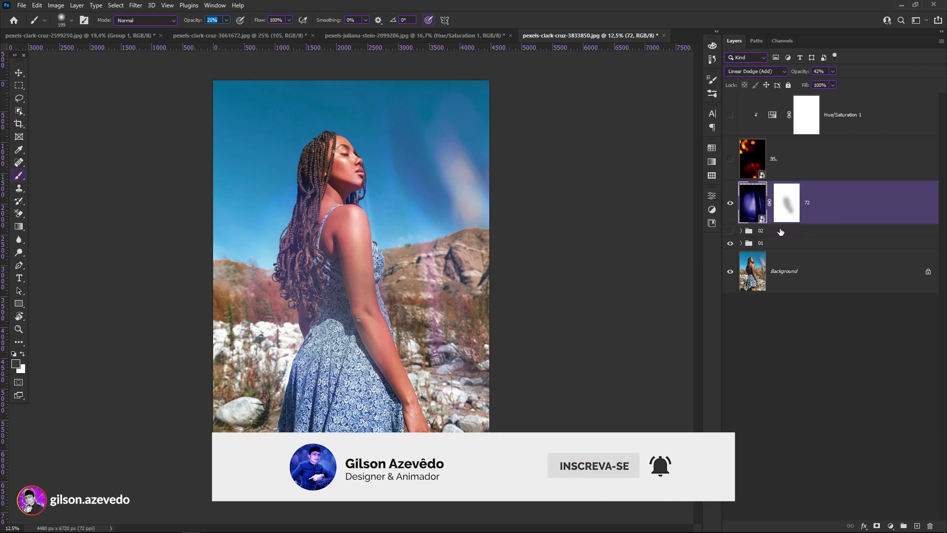
Step: Show the 95 bokeh overlay and its clipped Hue/Saturation 1 layer, and view that adjustment's settings
click(788, 170)
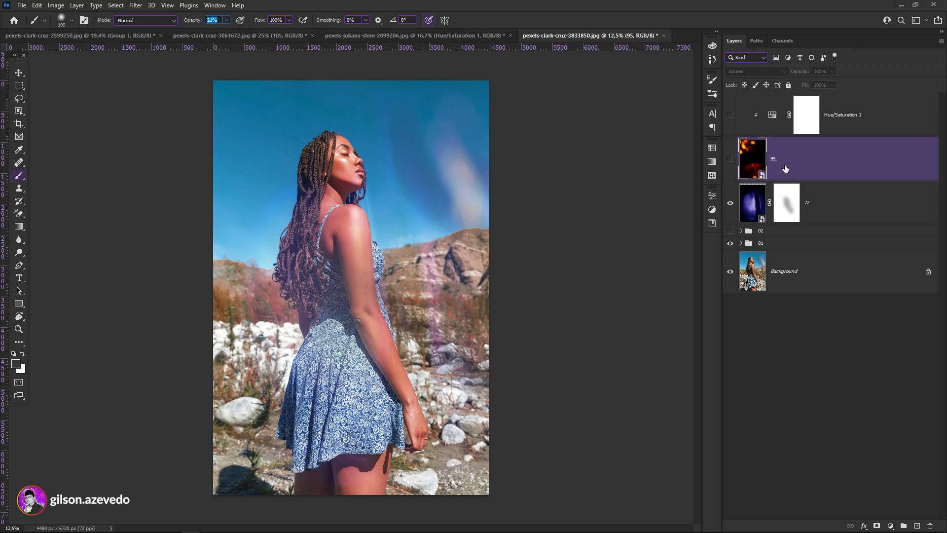
click(729, 161)
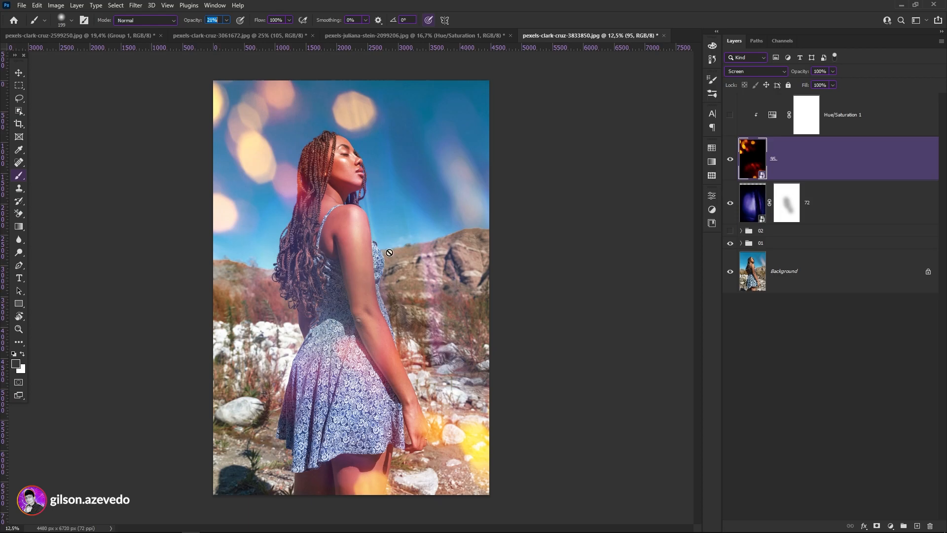
click(734, 116)
double_click(773, 115)
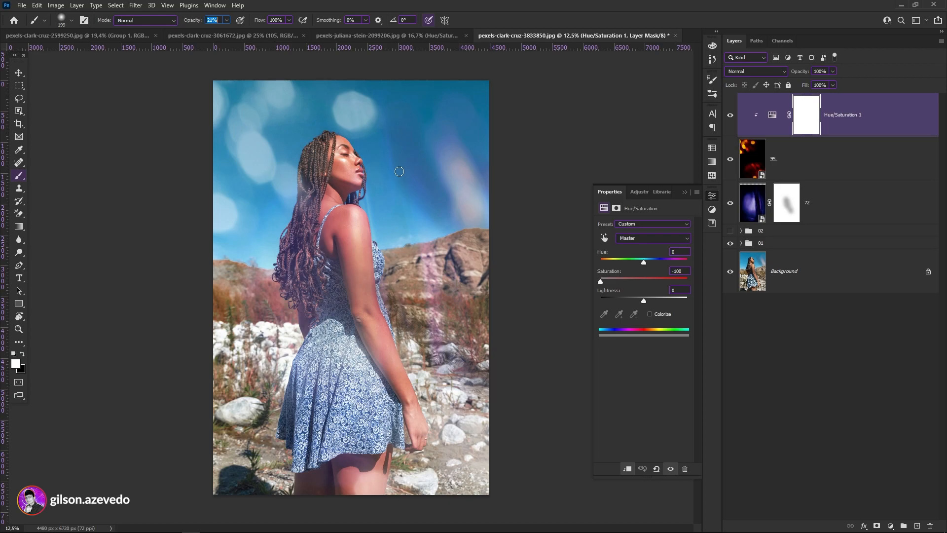
click(684, 193)
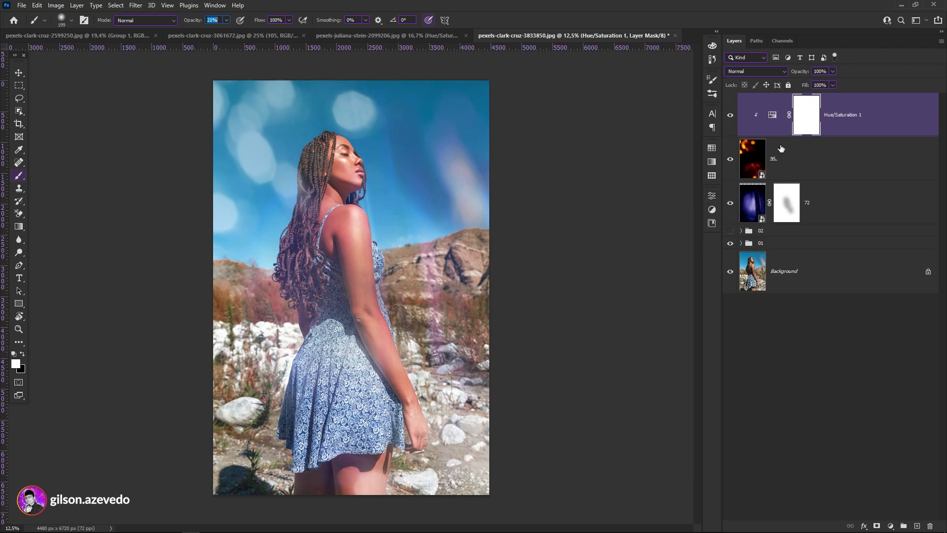
Step: Hide the Hue/Saturation 1 adjustment clipped to the 95 overlay
click(730, 115)
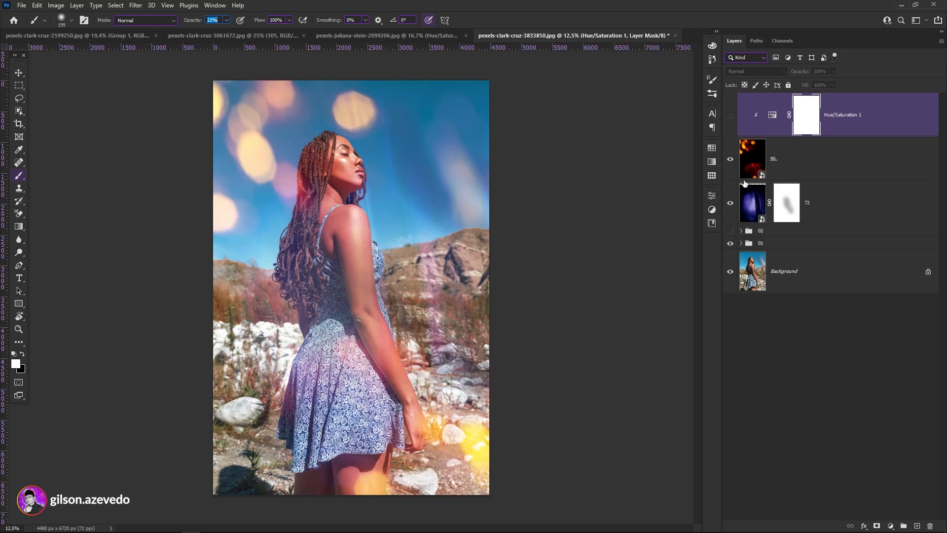
click(774, 169)
click(787, 187)
click(797, 176)
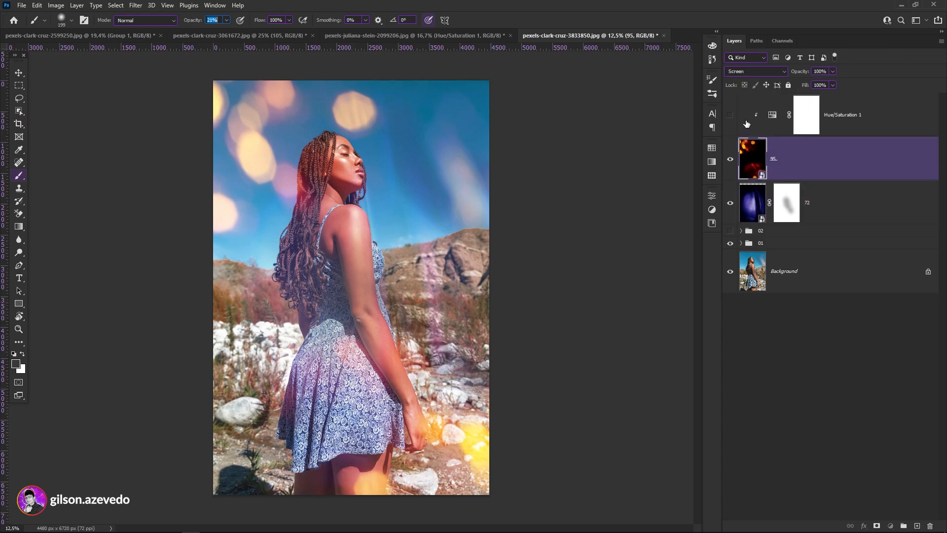
click(747, 120)
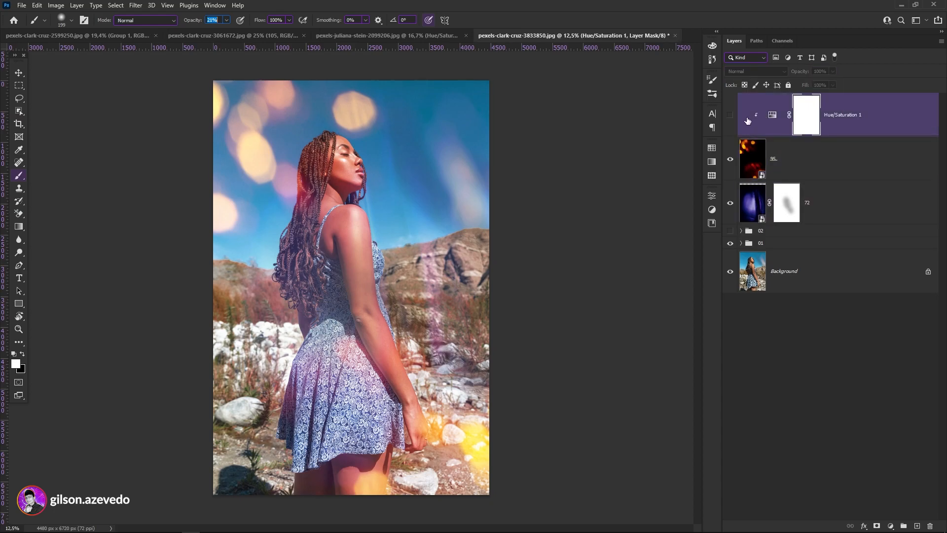
Step: Hide group 01, and expand and show group 02
click(768, 243)
click(732, 245)
click(760, 230)
click(741, 231)
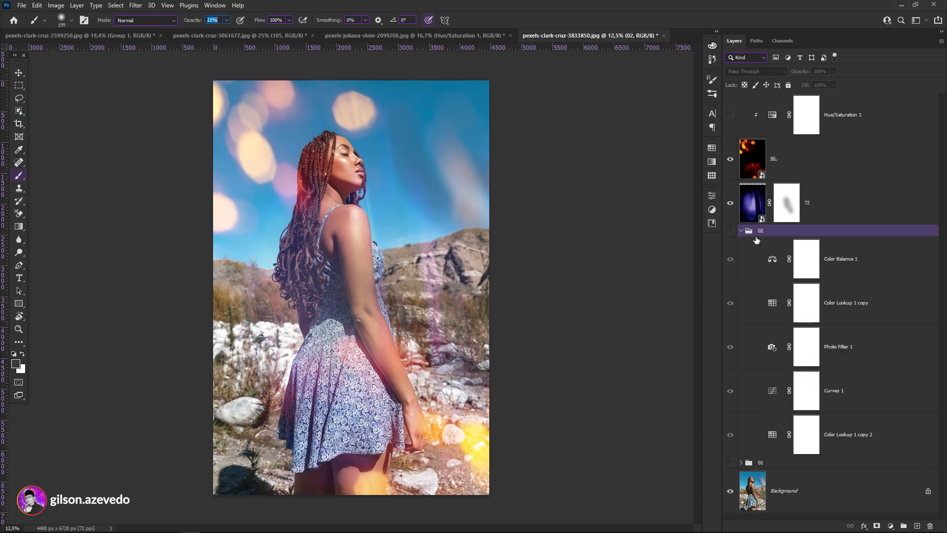
click(731, 231)
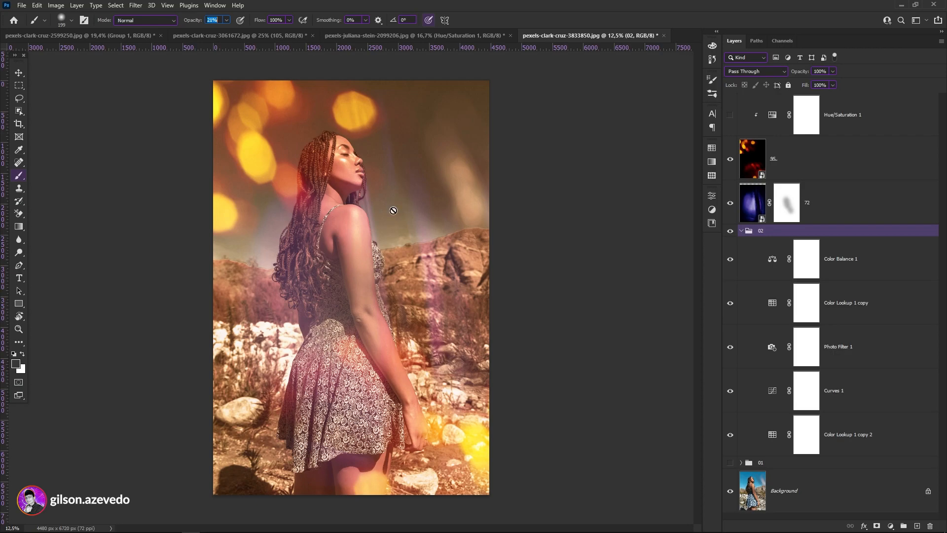
Step: Hide Color Balance 1, Color Lookup 1 copy, Photo Filter 1 and Curves 1, and select Color Lookup 1 copy 2
drag(730, 259, 731, 348)
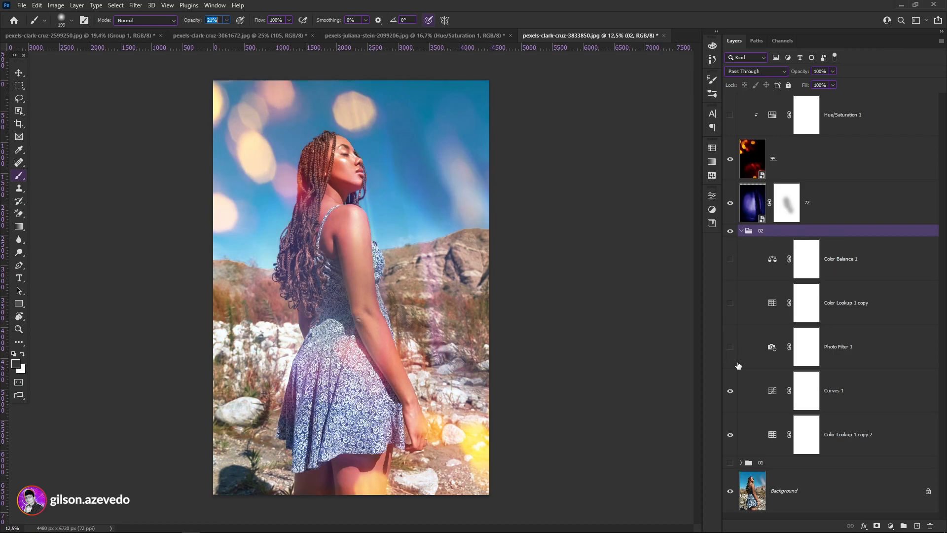
click(731, 395)
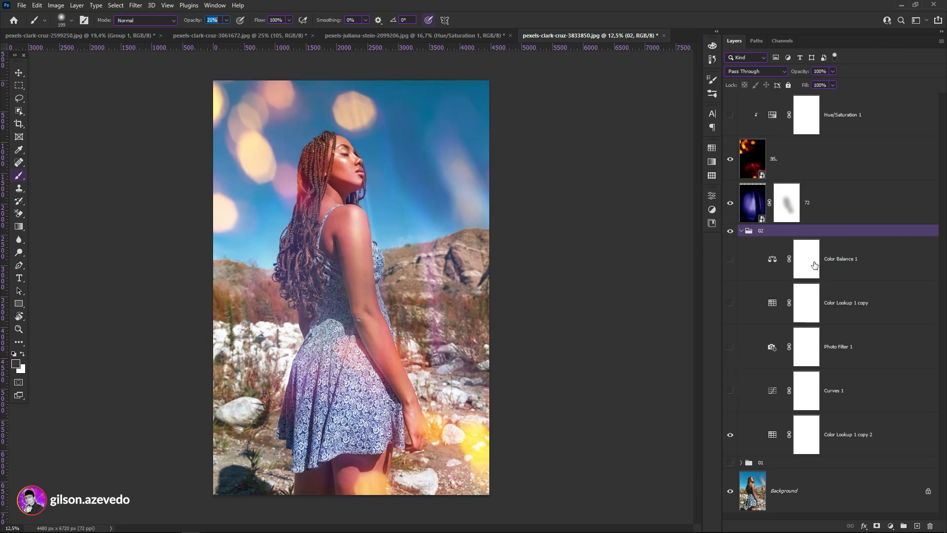
click(855, 438)
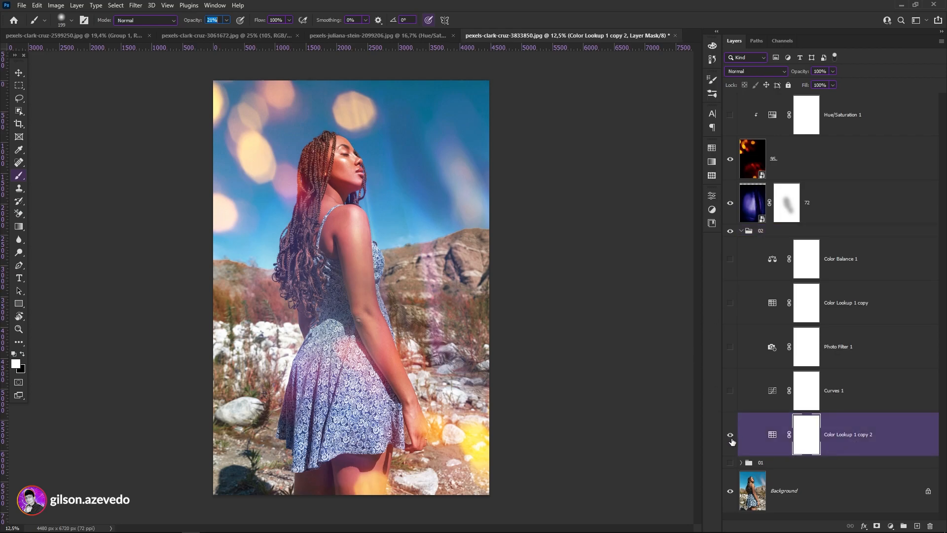
Step: Expand group 01 to check its Color Lookup 1 adjustment, and collapse the group again
click(749, 464)
click(741, 463)
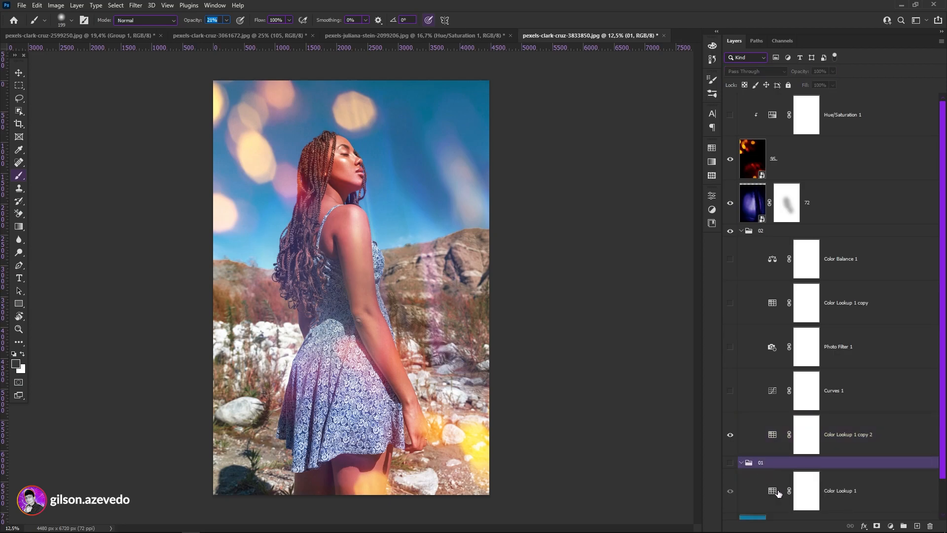
click(742, 464)
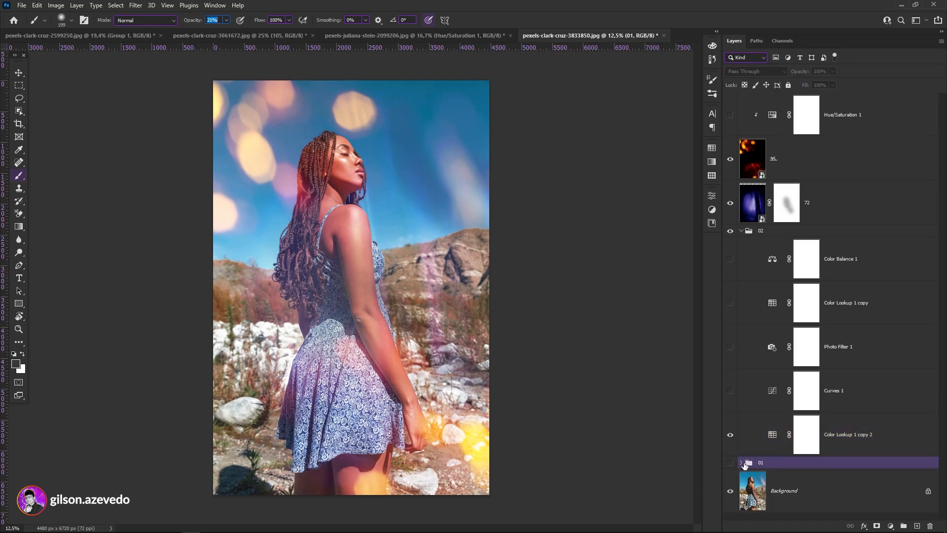
Step: View the 3DLUT options of the Color Lookup 1 copy 2 adjustment, keeping 3Strip.look
click(780, 441)
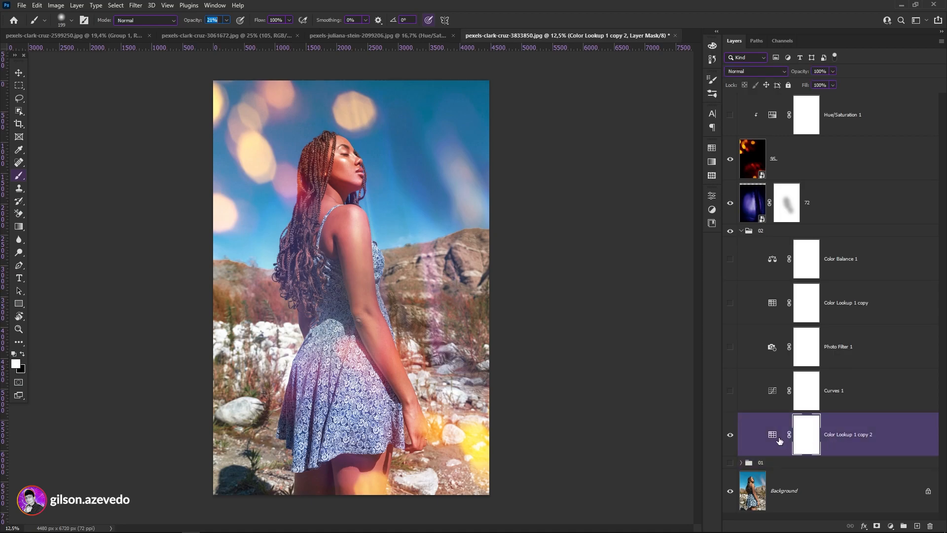
click(773, 436)
double_click(773, 436)
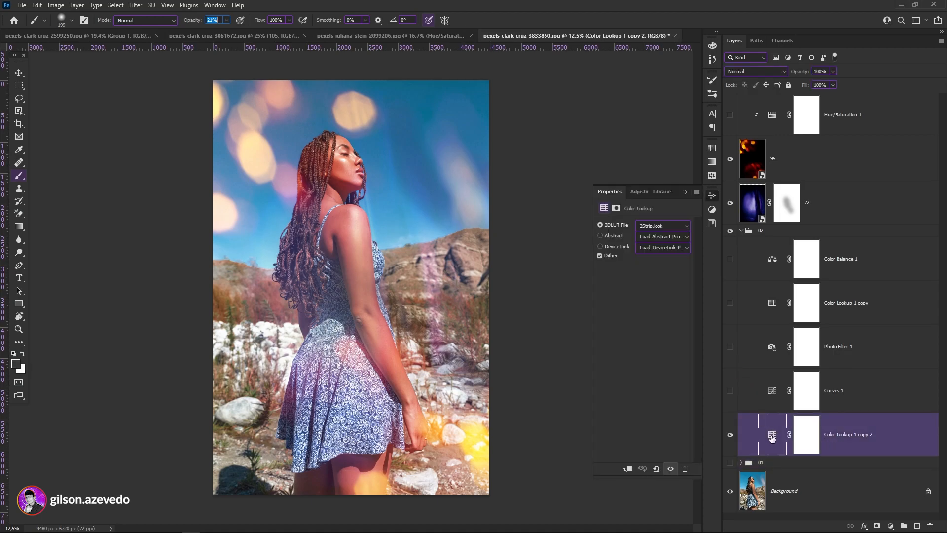
click(673, 227)
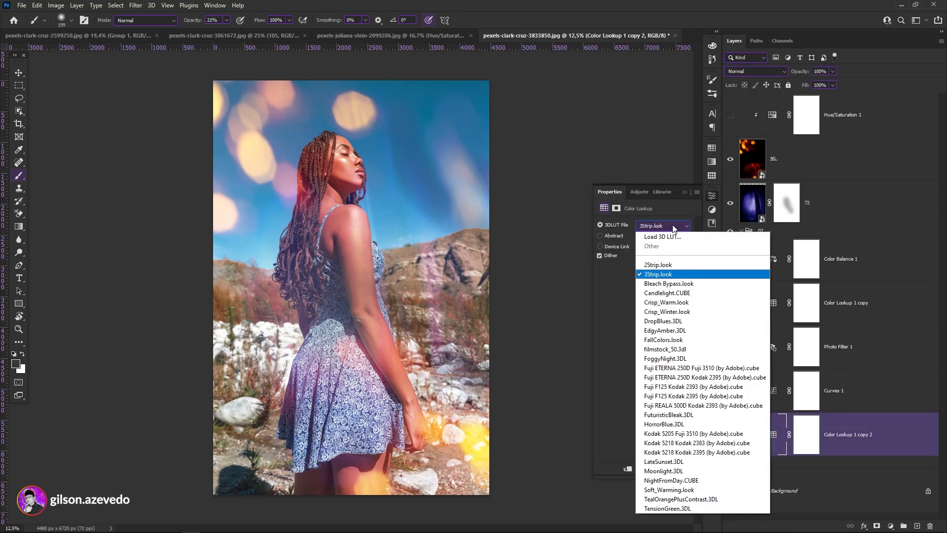
click(689, 199)
click(806, 434)
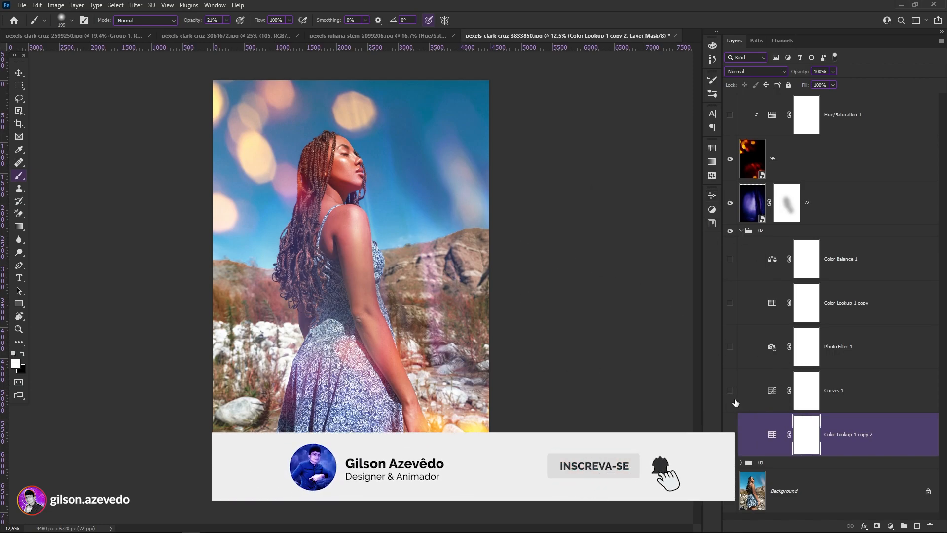
Step: Show the Curves 1 and Photo Filter 1 adjustments in group 02
click(731, 391)
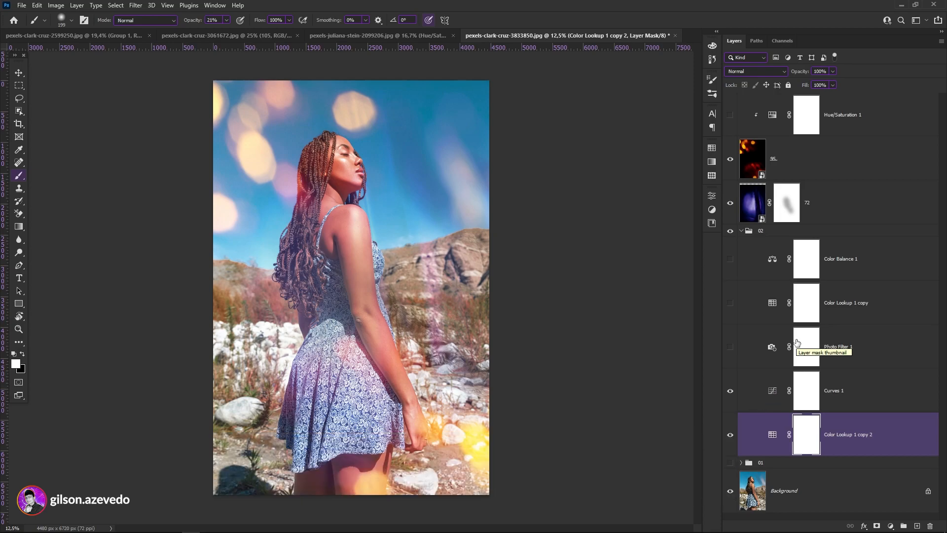
click(819, 402)
click(771, 355)
click(731, 347)
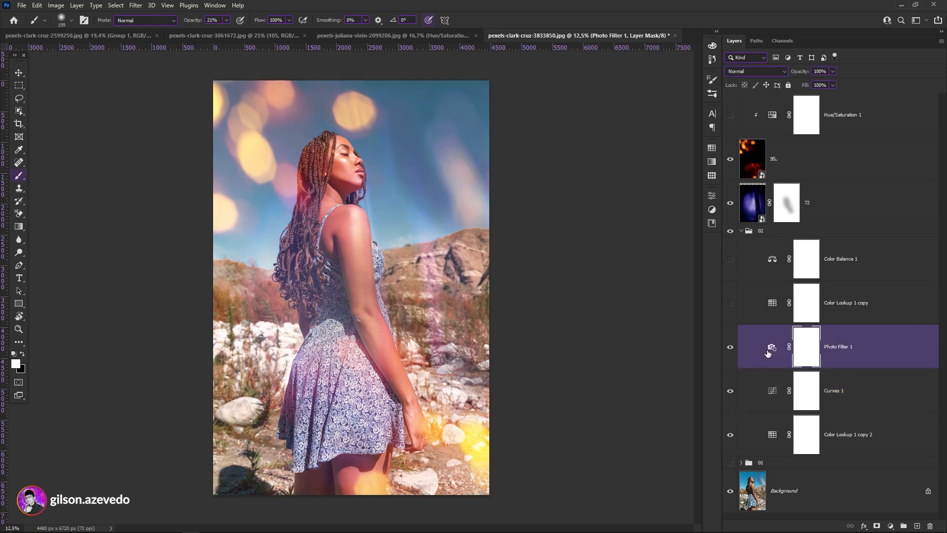
Step: View the Photo Filter 1 color and density settings, and toggle the layer's visibility to compare its effect
double_click(771, 348)
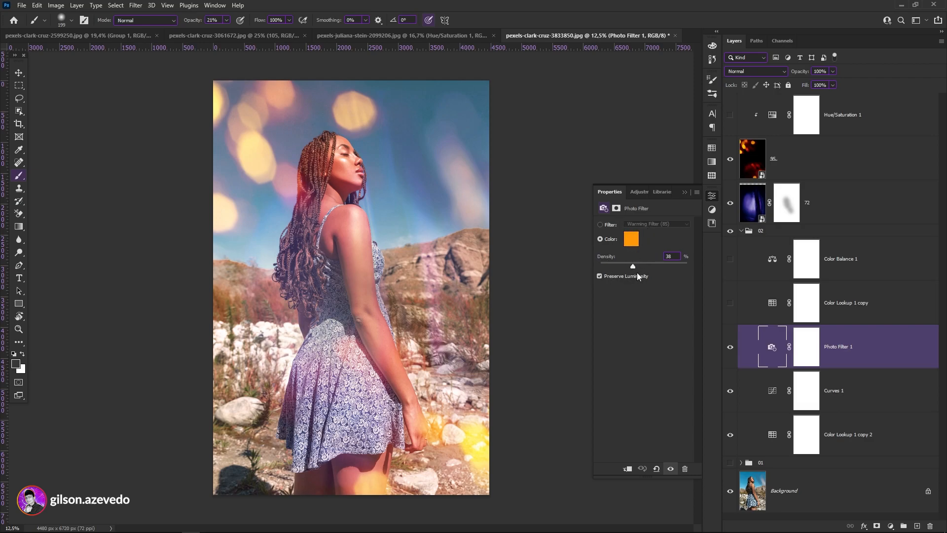
click(676, 256)
click(683, 193)
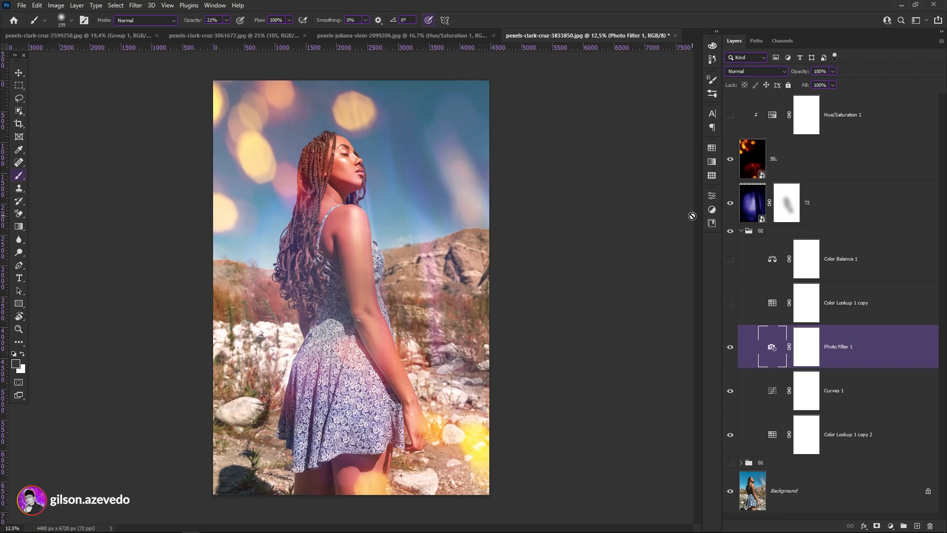
click(731, 348)
click(731, 349)
click(731, 350)
click(731, 349)
Step: Show the Color Lookup 1 copy adjustment and view its 3DLUT options, keeping Candlelight.CUBE
click(843, 315)
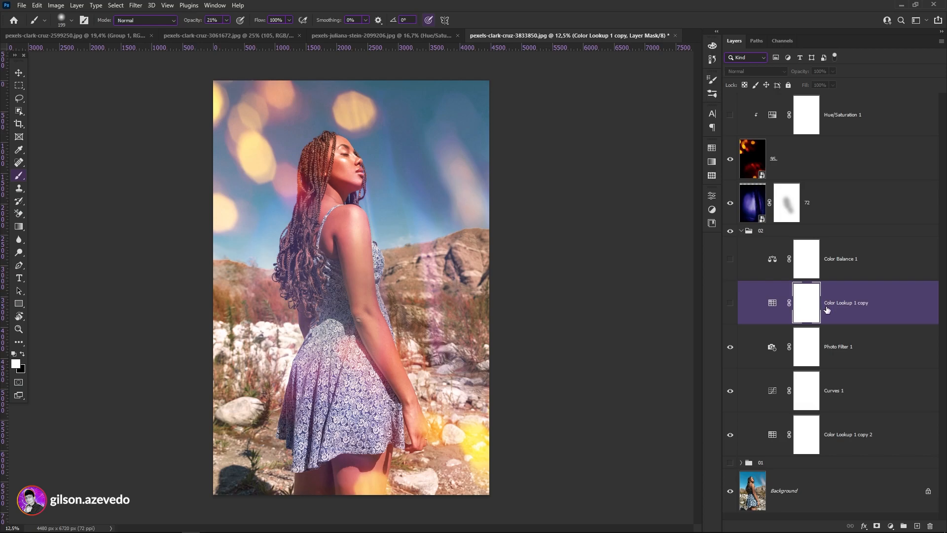
click(731, 303)
double_click(771, 306)
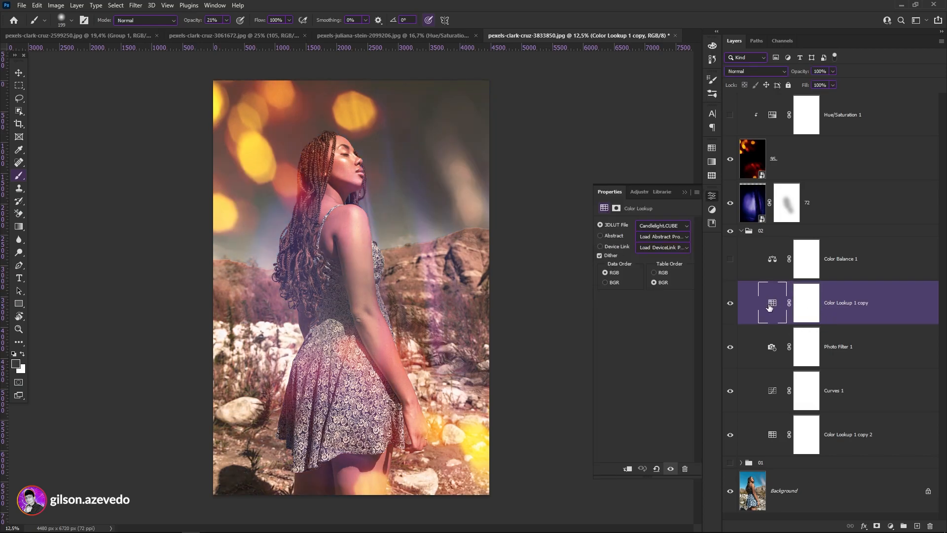
click(663, 225)
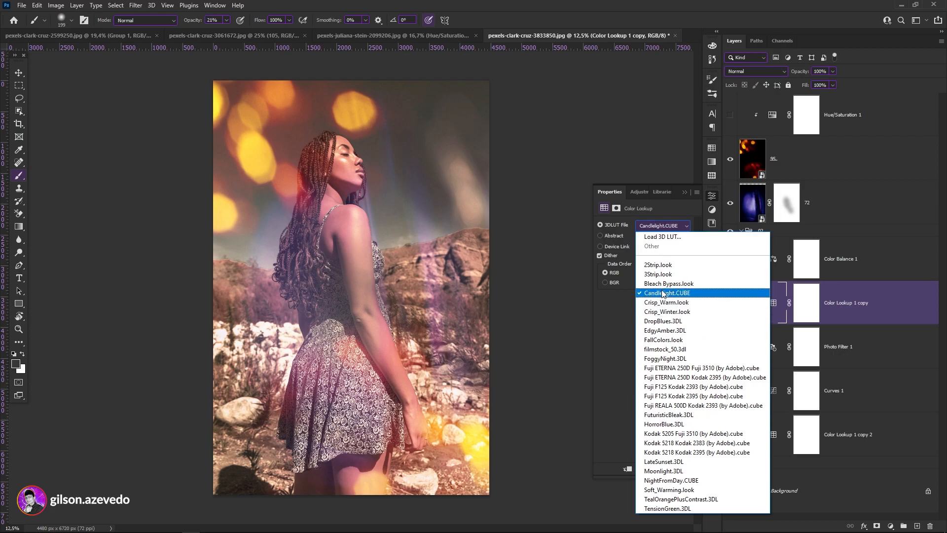
click(687, 196)
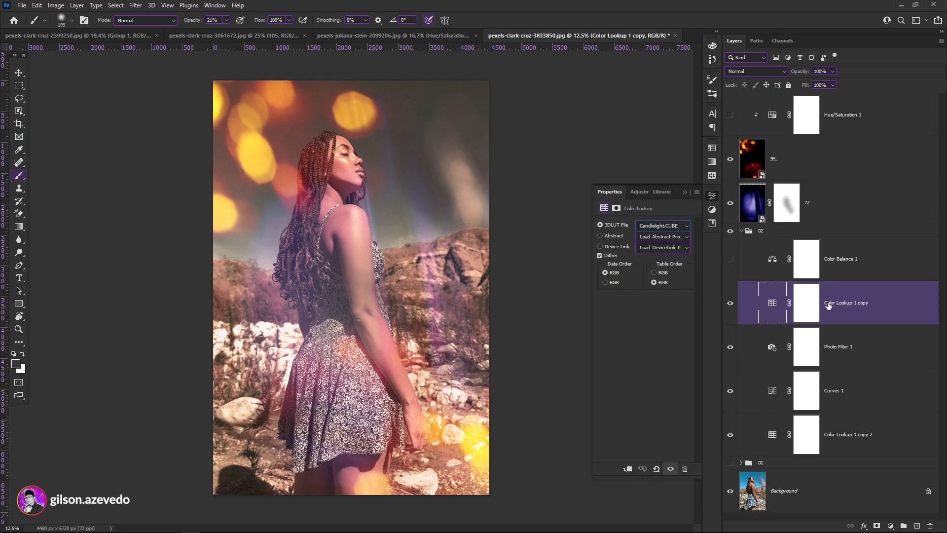
click(686, 195)
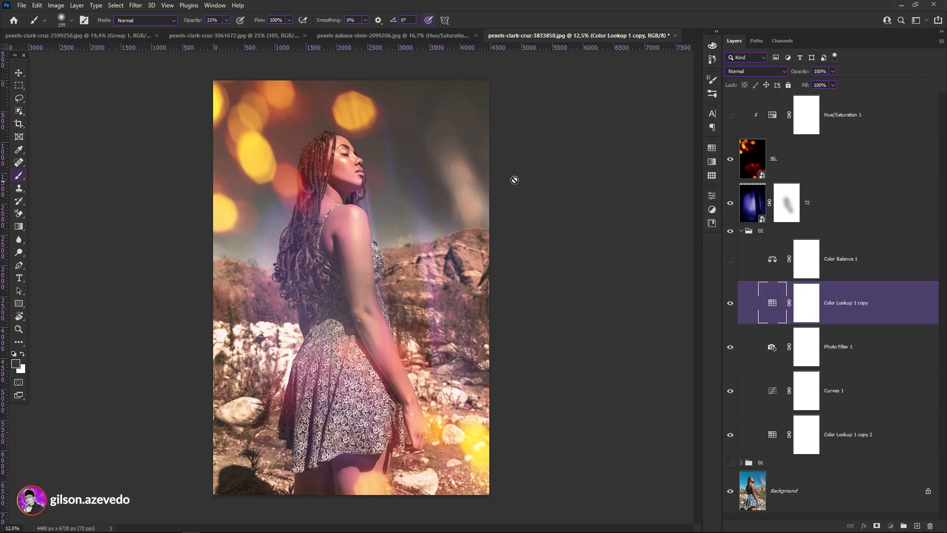
Step: Show the Color Balance 1 adjustment and collapse group 02
click(755, 265)
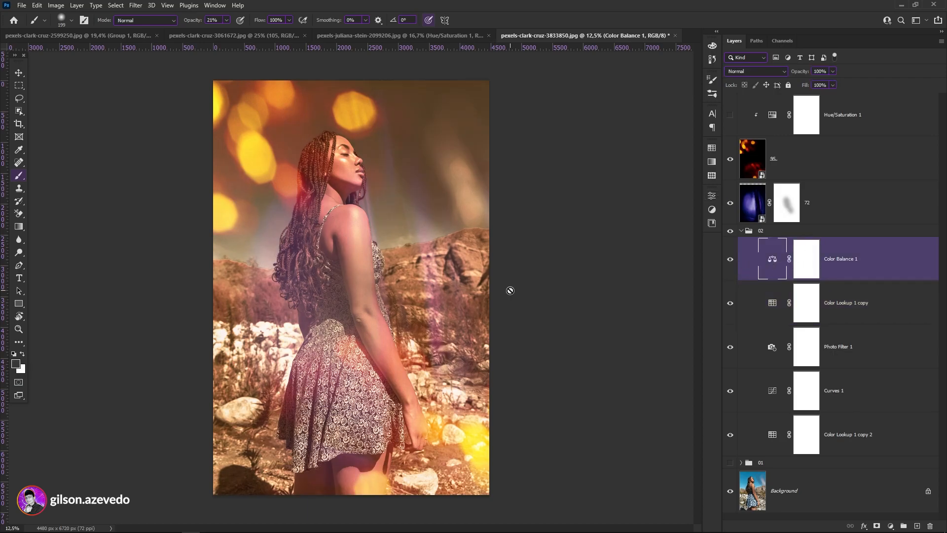
click(741, 230)
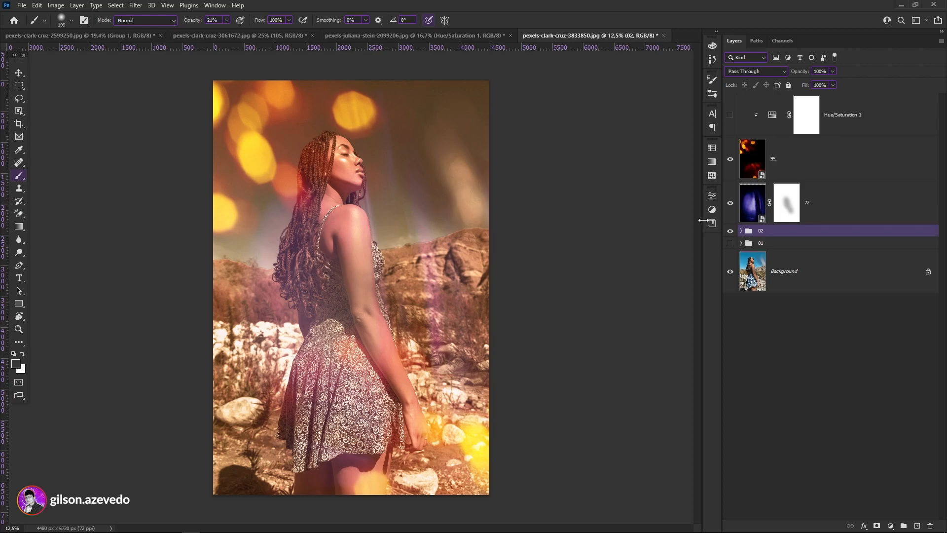
Step: Toggle the visibility of the 95 overlay to compare its effect on the warm-toned photo
mouse_move(731, 159)
mouse_down()
mouse_move(735, 233)
mouse_move(729, 167)
mouse_up()
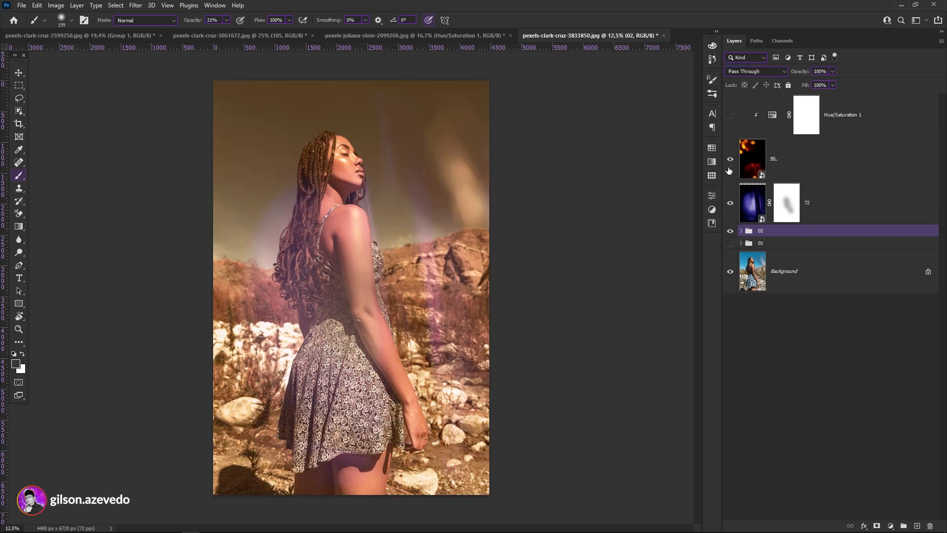